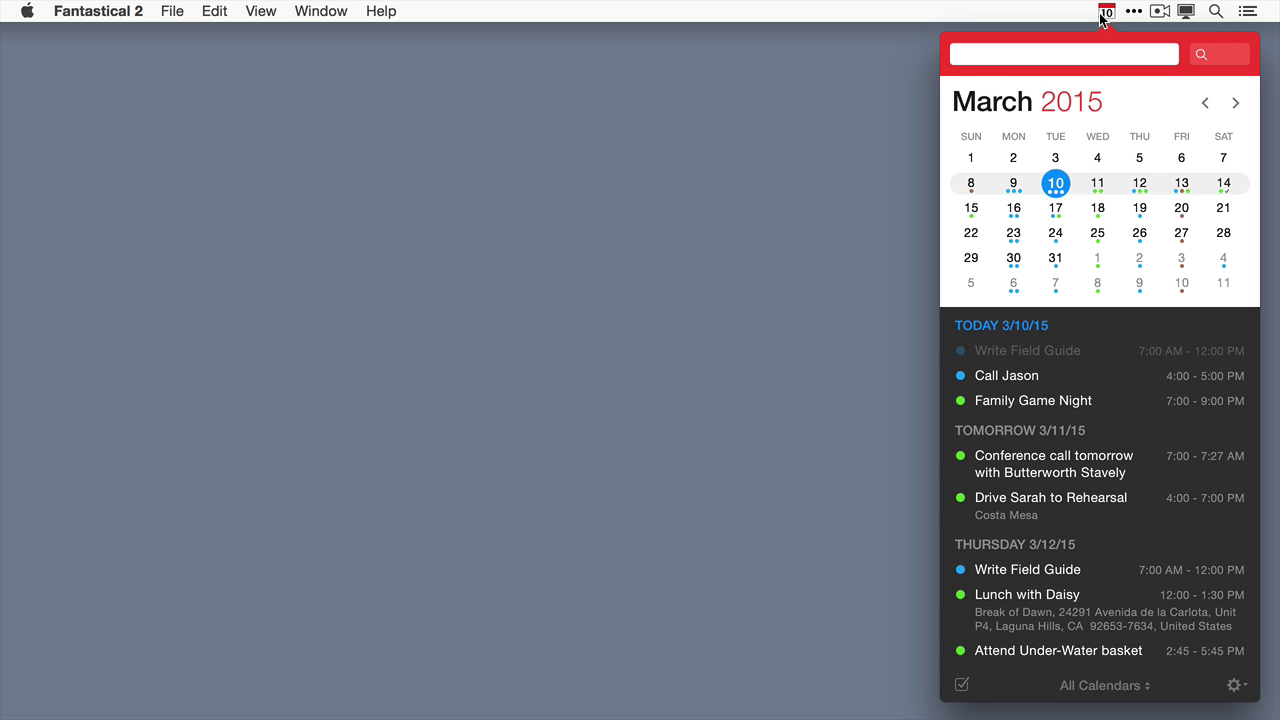
Open the full calendar window on March 8–14, 2015 via the mini window, ⌘0 and Option-click
left_click(1234, 685)
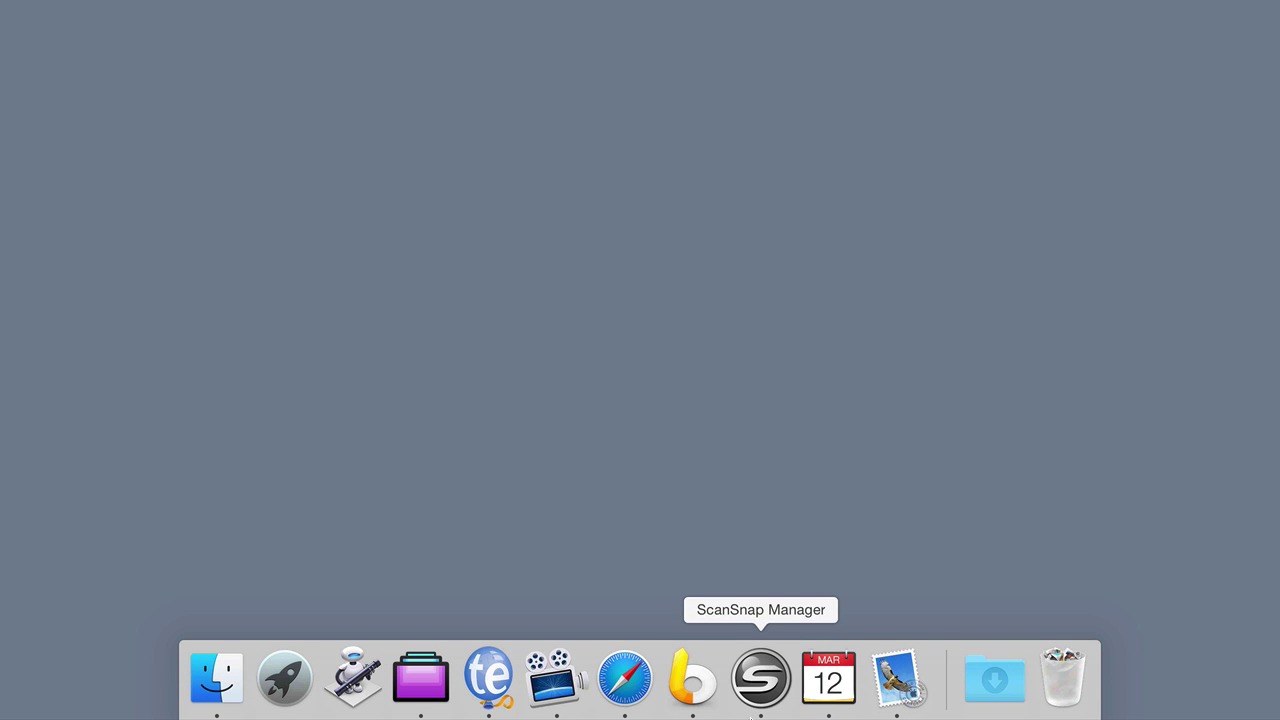
left_click(826, 690)
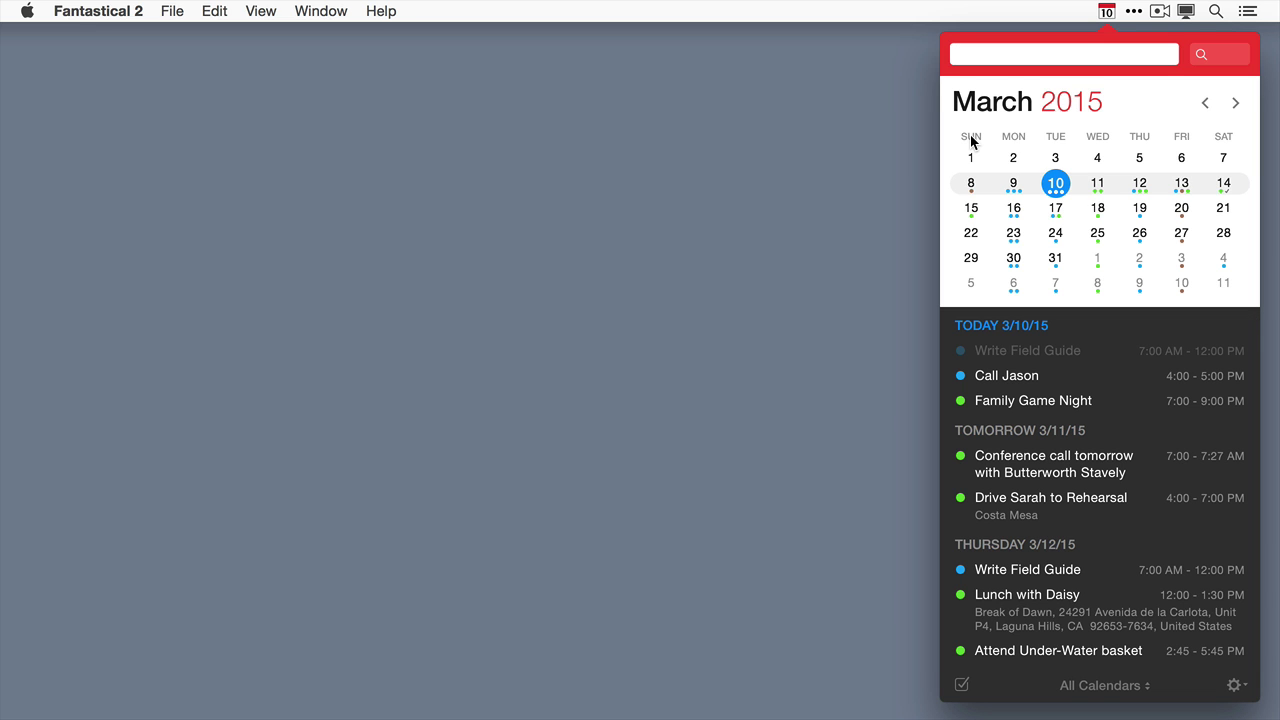
key("super")
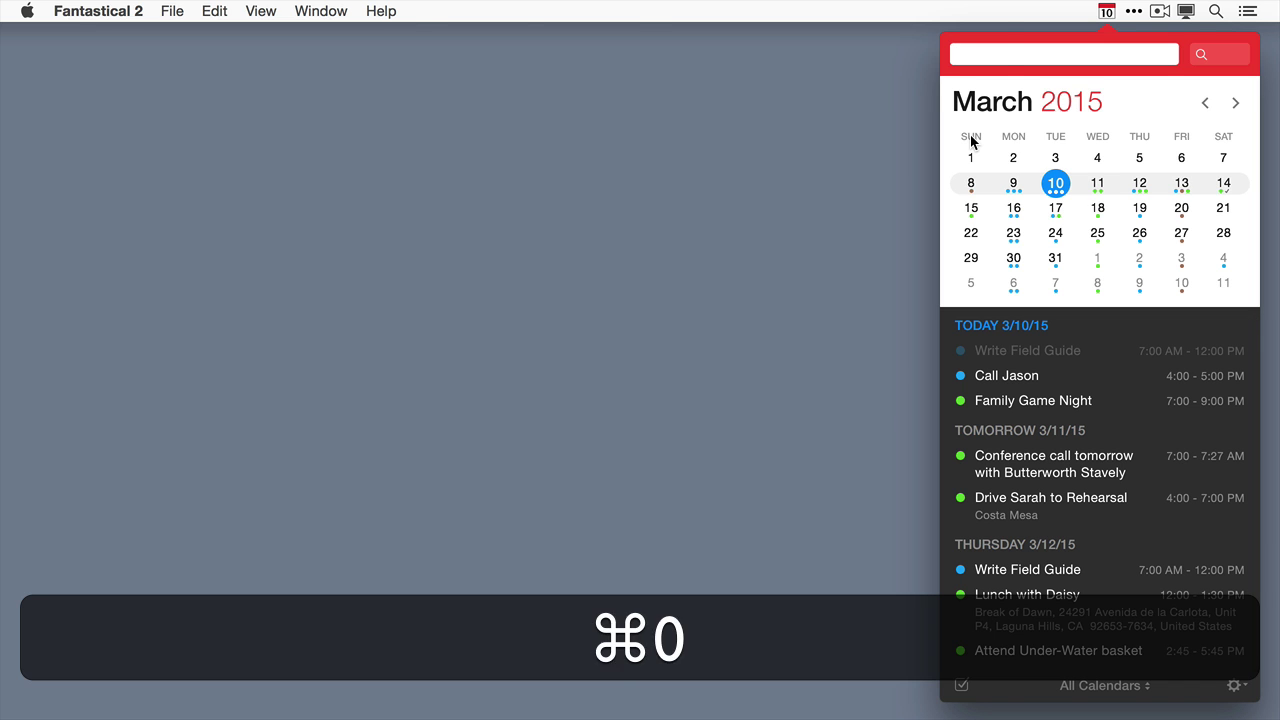
key("super+0")
mouse_move(1056, 186)
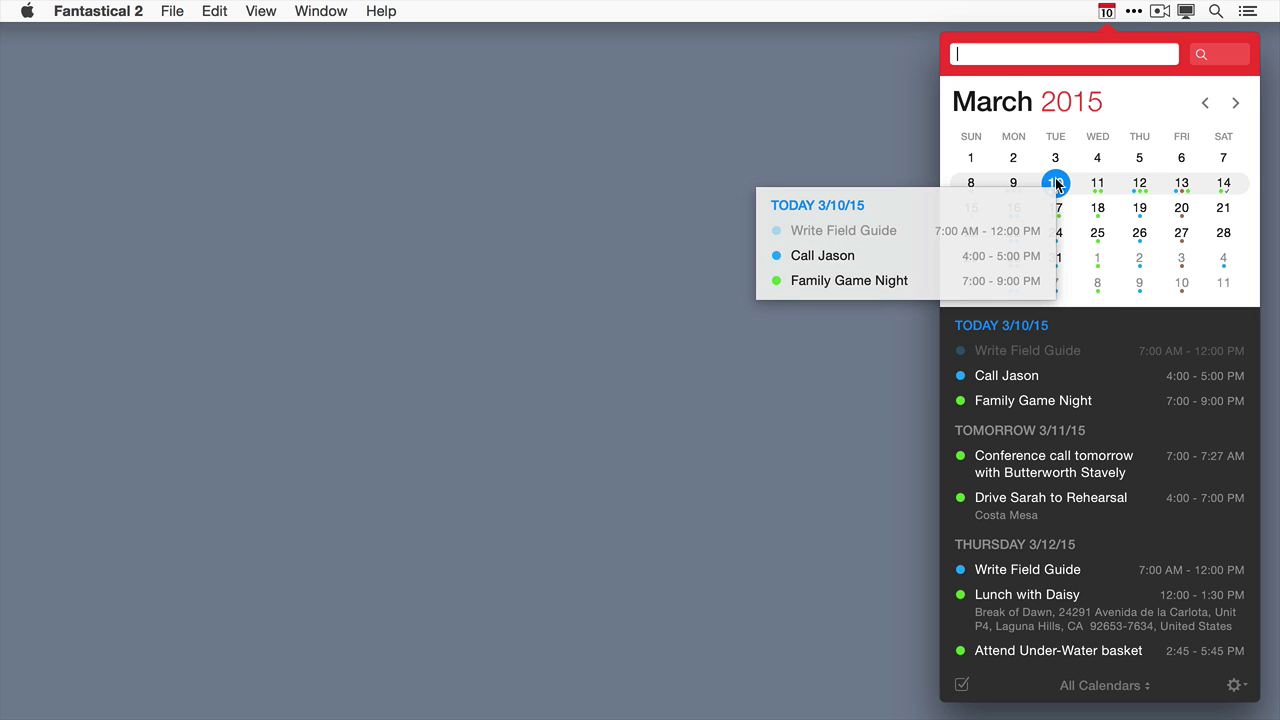
key("alt")
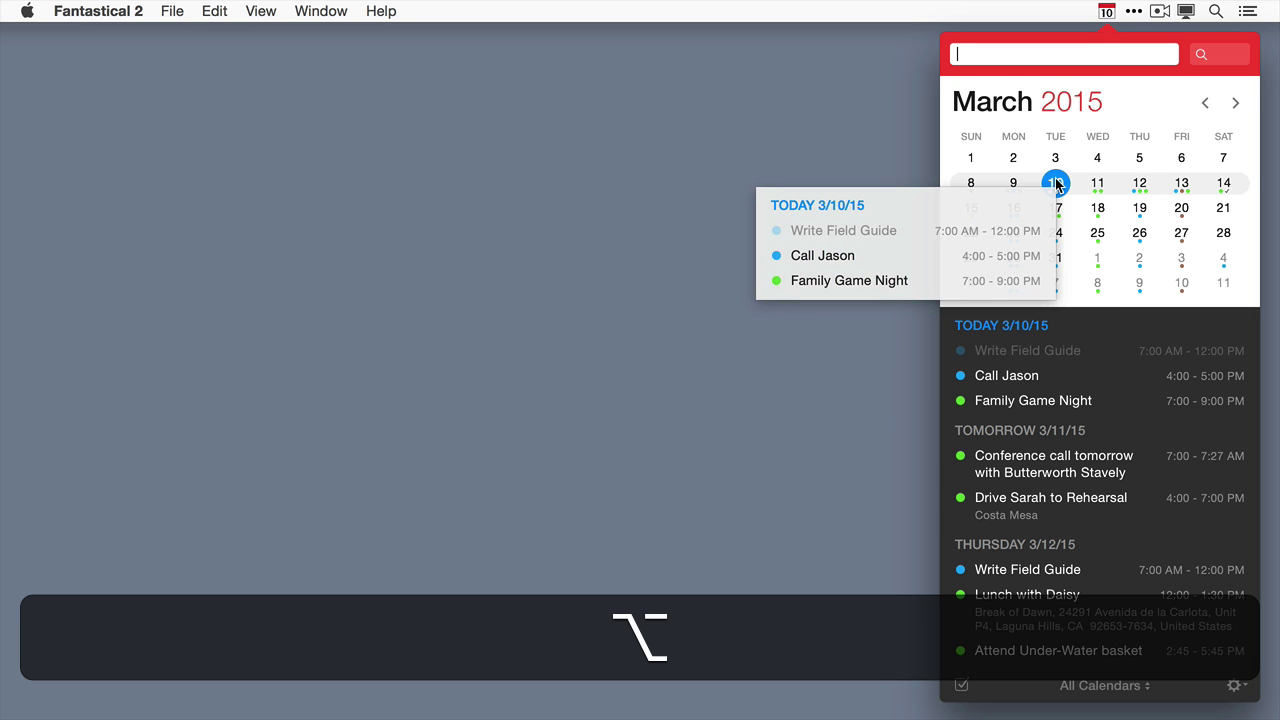
left_click(1057, 184, "alt")
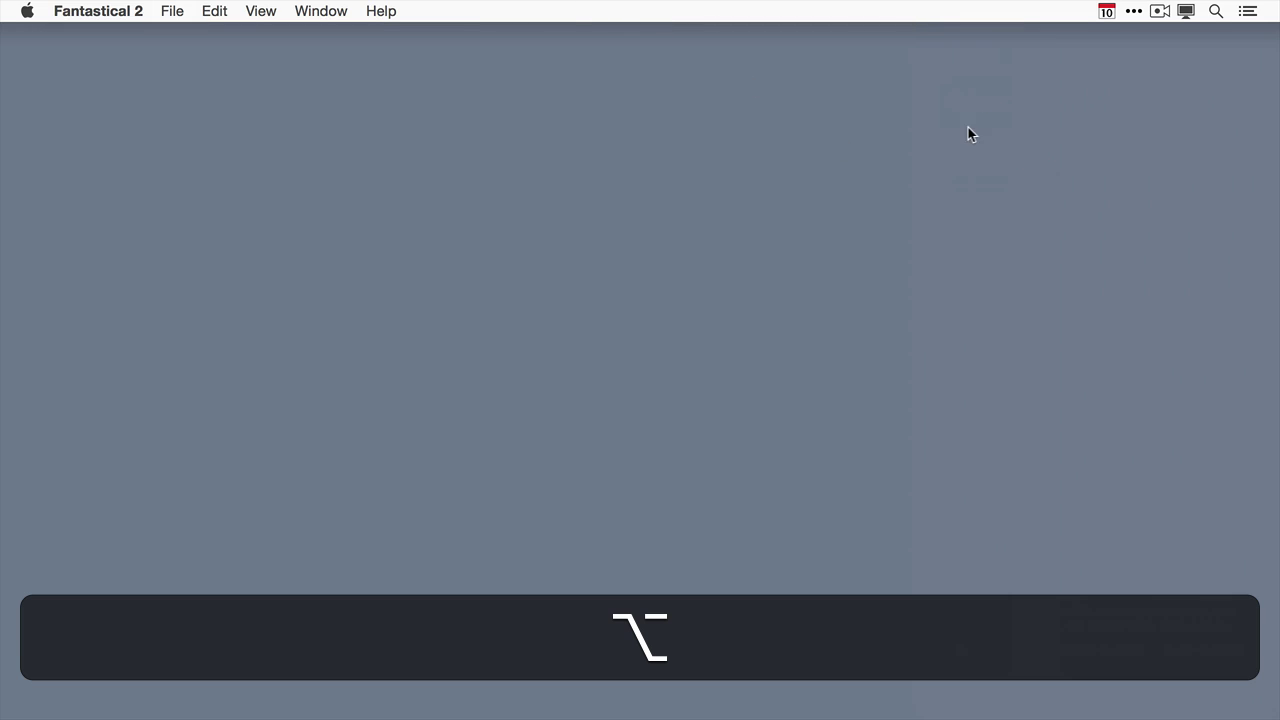
left_click(1107, 12, "alt")
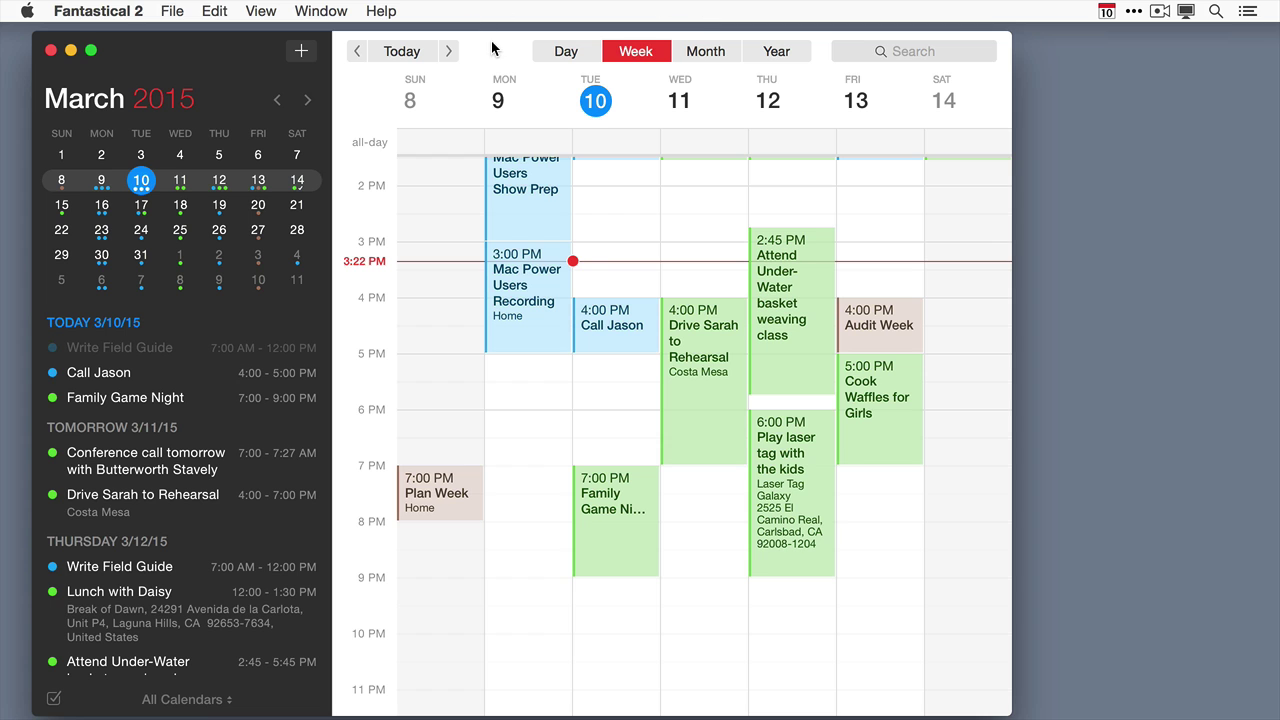
Nudge the calendar window slightly, then switch it to full screen with the green button
mouse_move(491, 45)
left_mouse_down()
mouse_move(504, 48)
mouse_move(495, 41)
left_mouse_up()
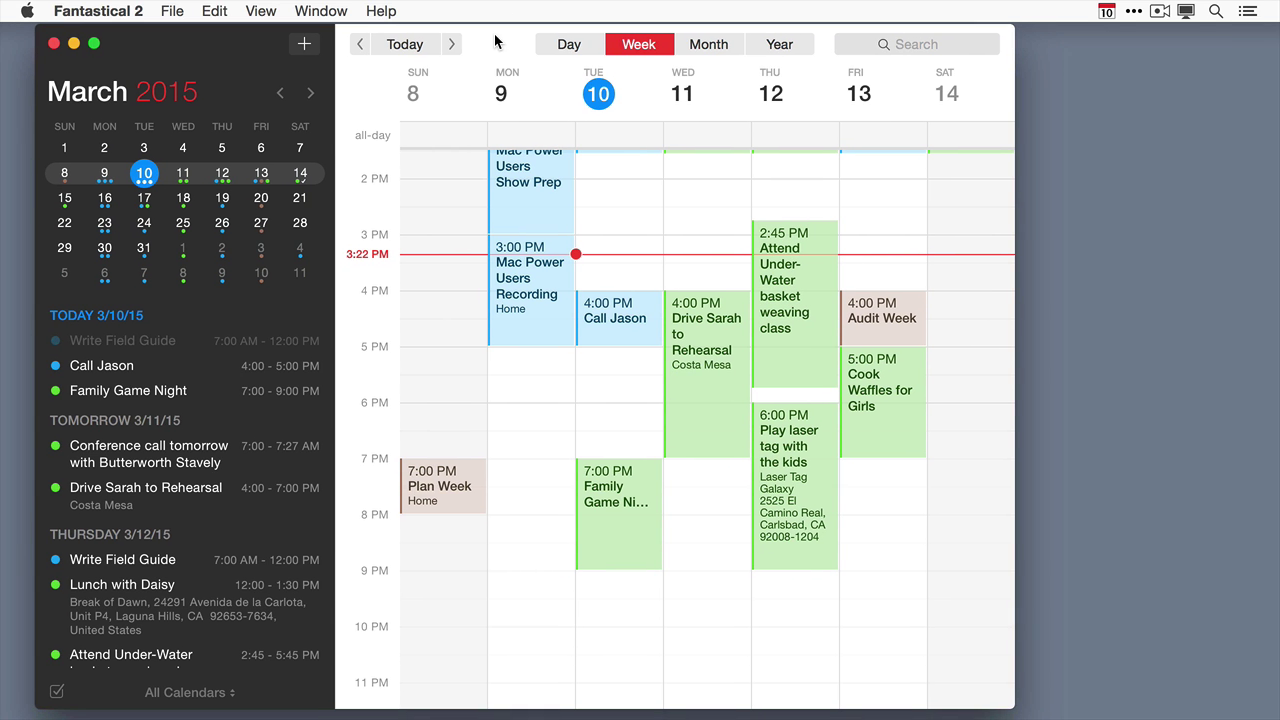
left_click(95, 44)
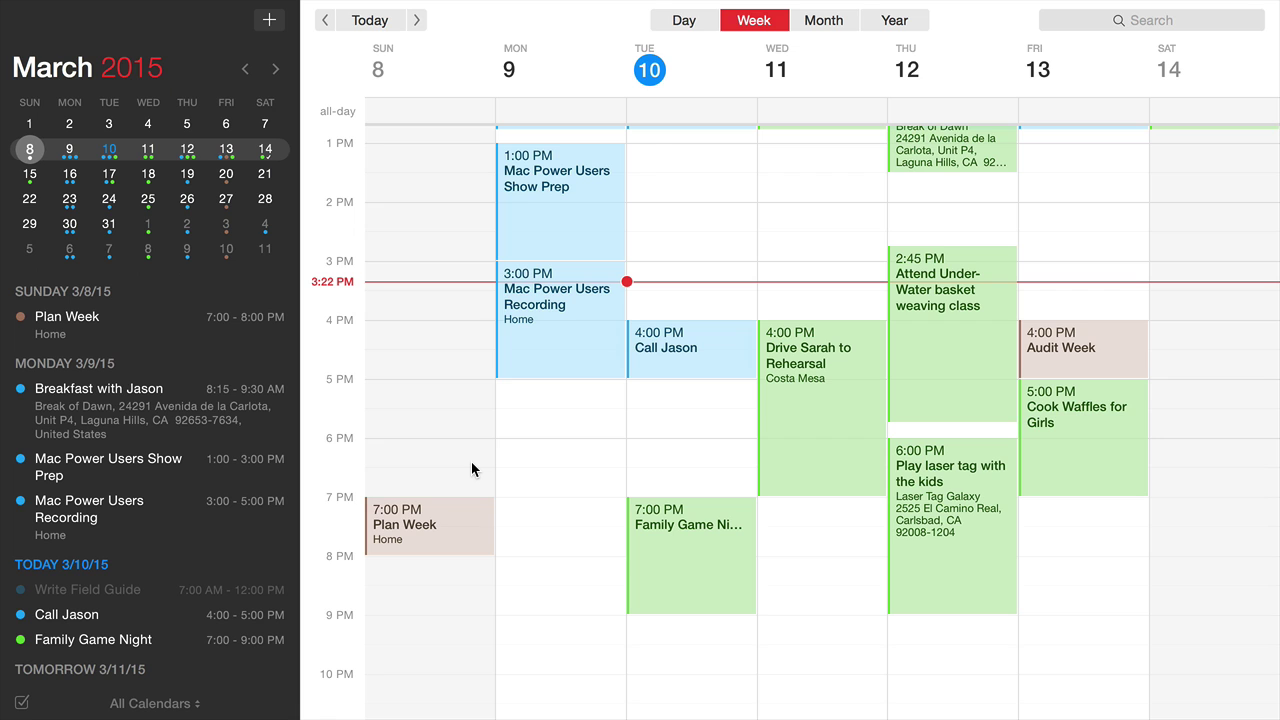
scroll(137, 500, "down", 1)
scroll(135, 500, "down", 10)
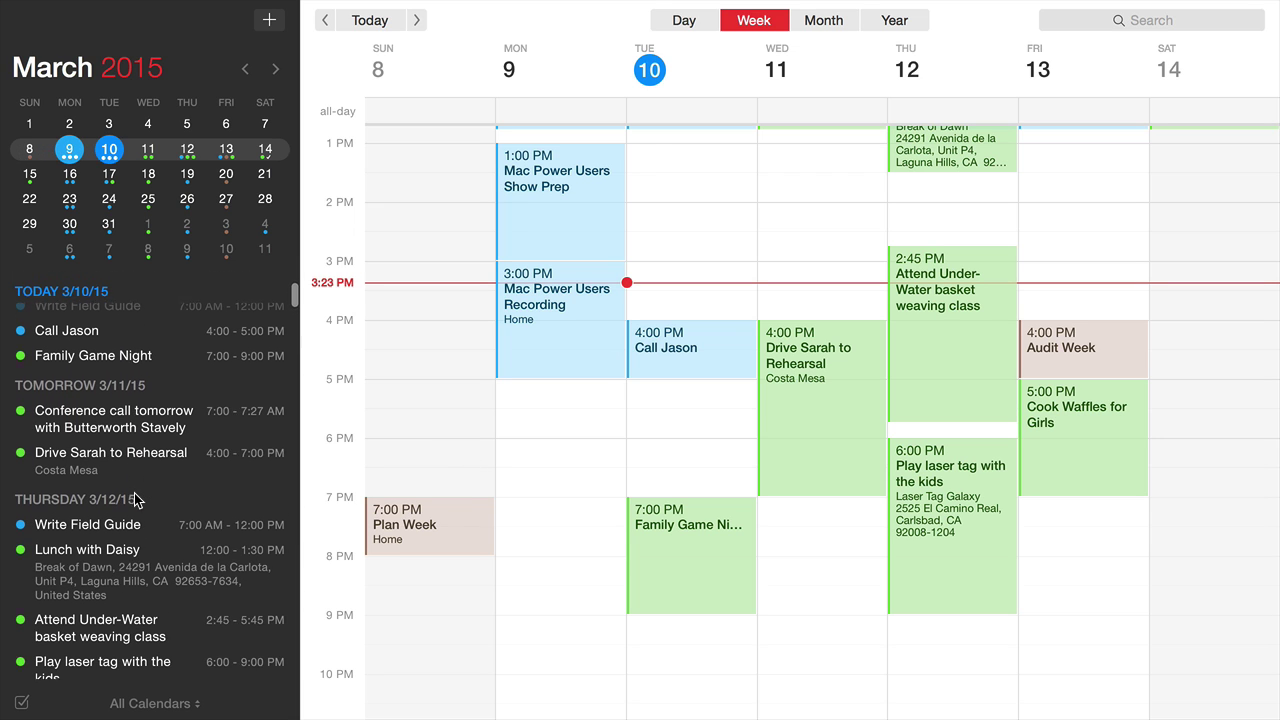
scroll(134, 493, "down", 6)
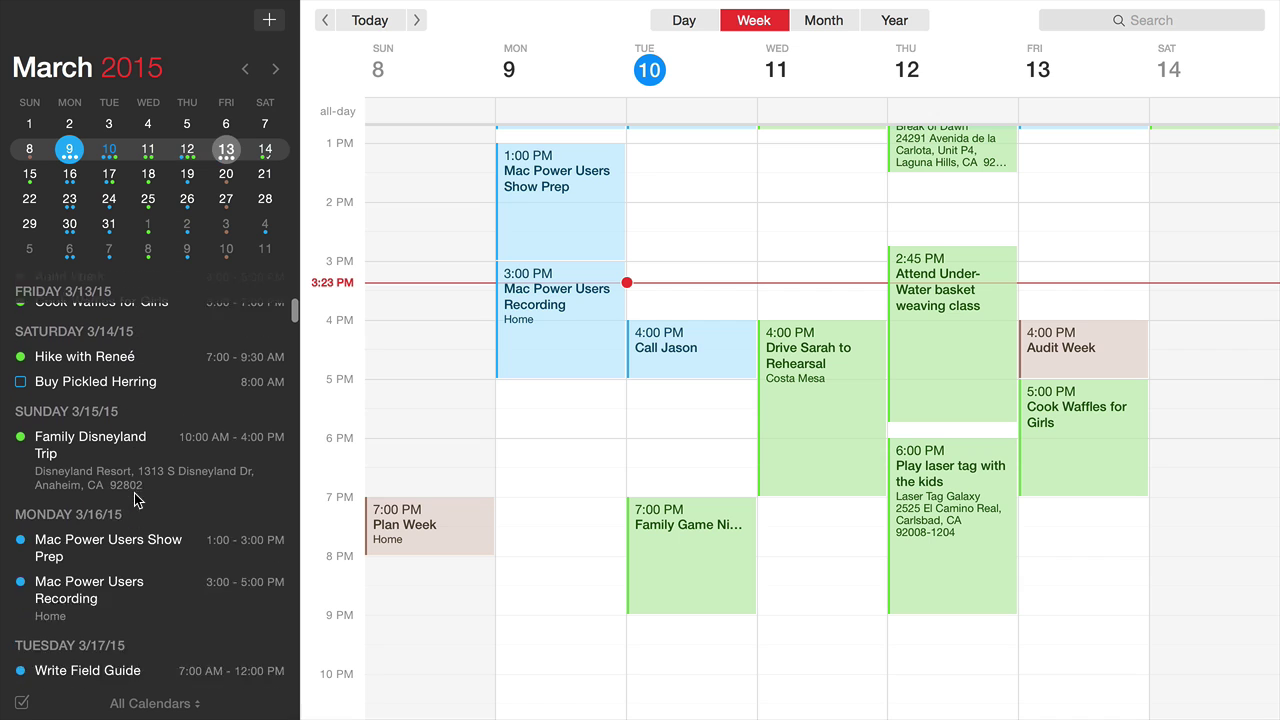
scroll(134, 493, "down", 8)
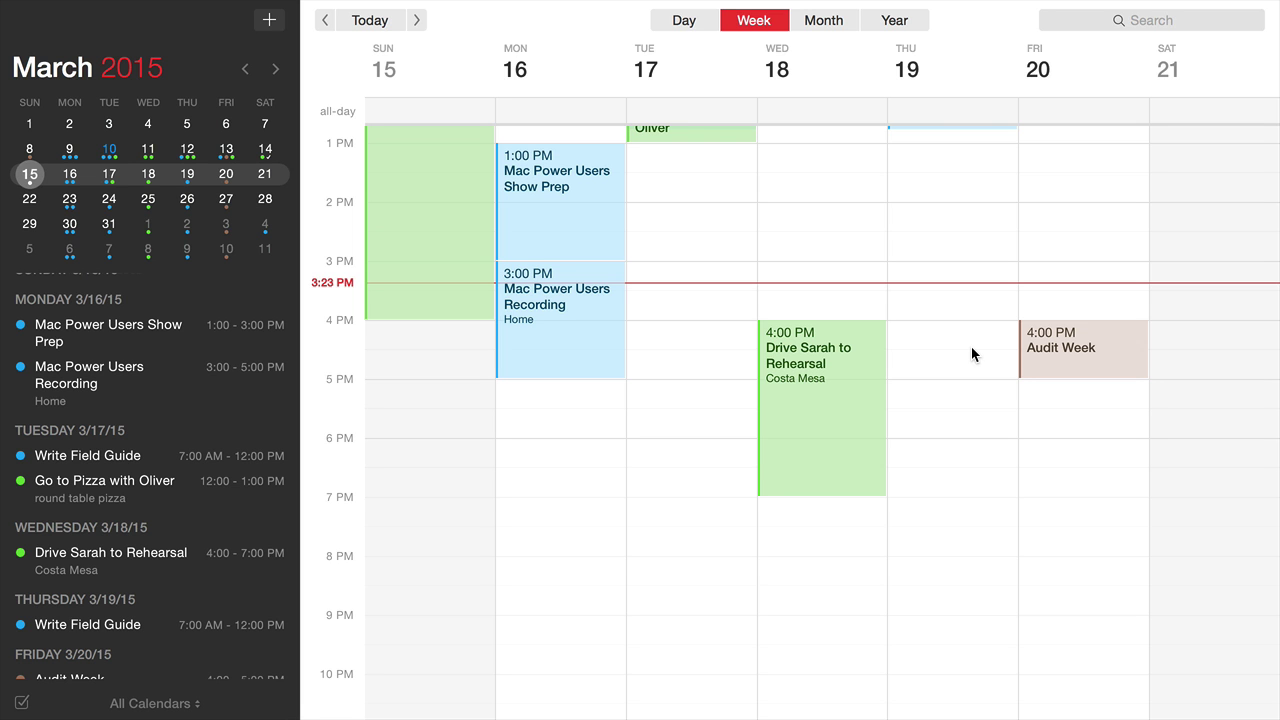
scroll(190, 560, "down", 5)
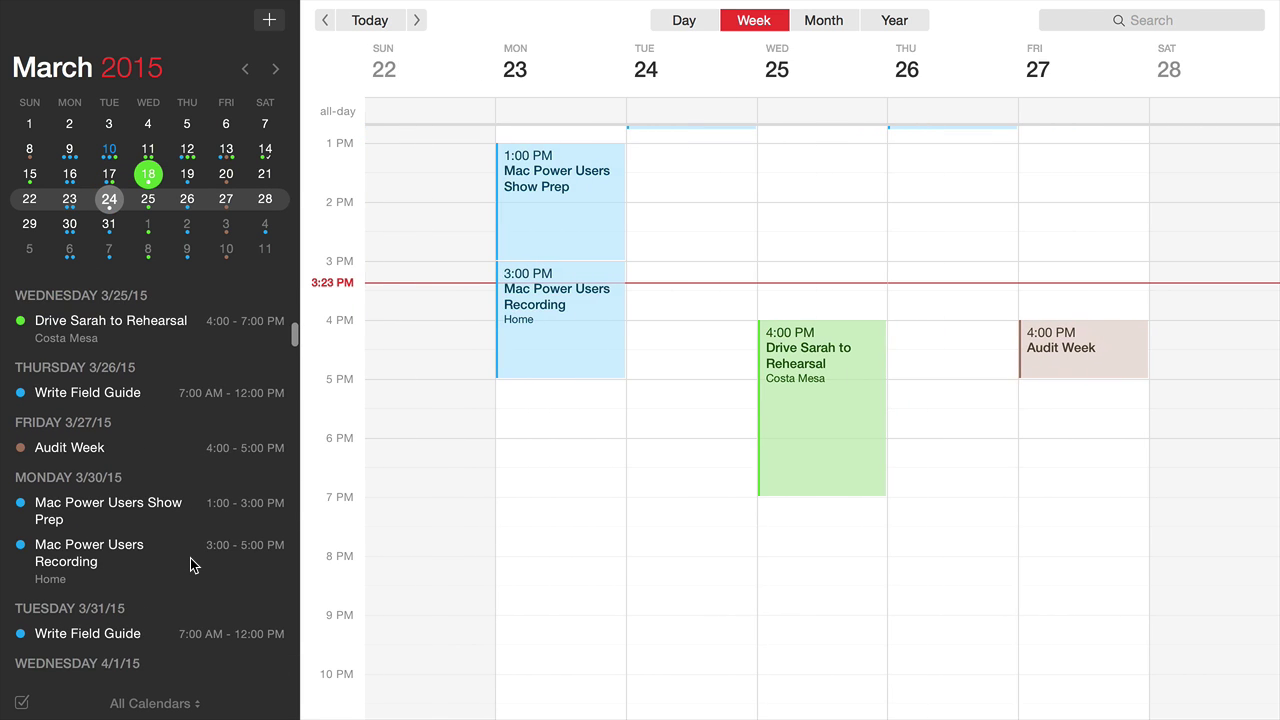
scroll(190, 558, "down", 10)
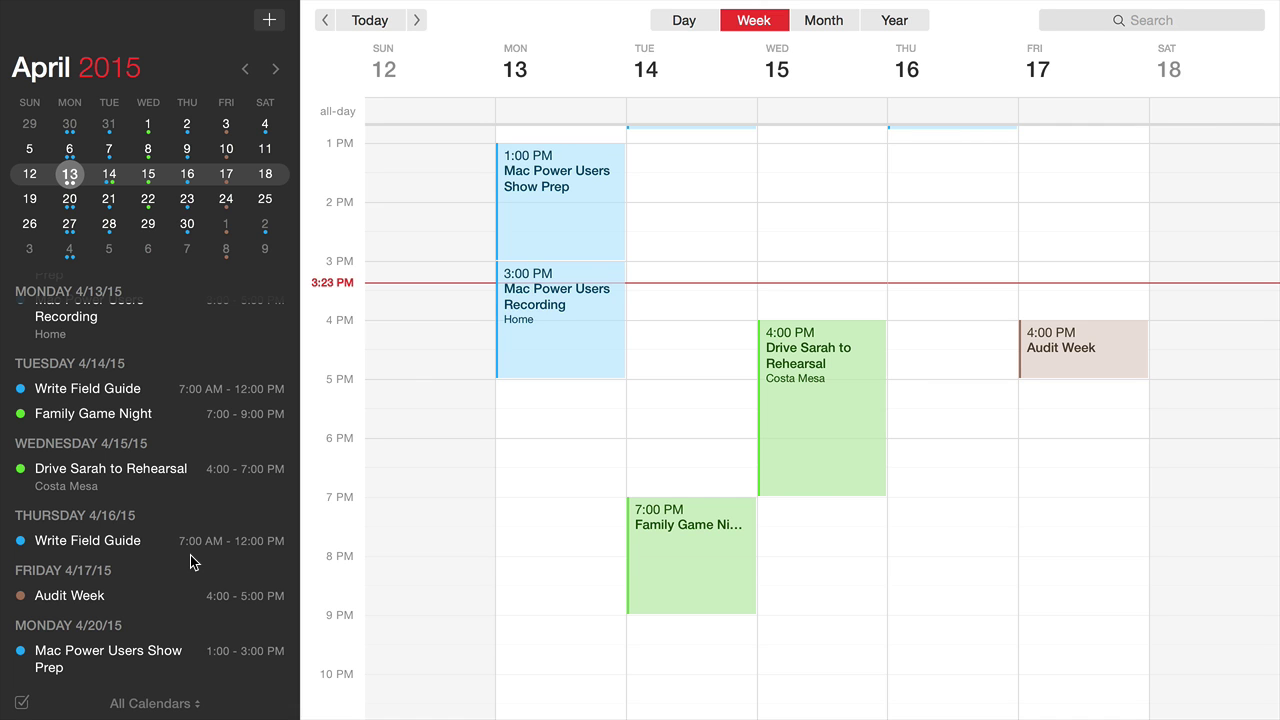
left_click(53, 72)
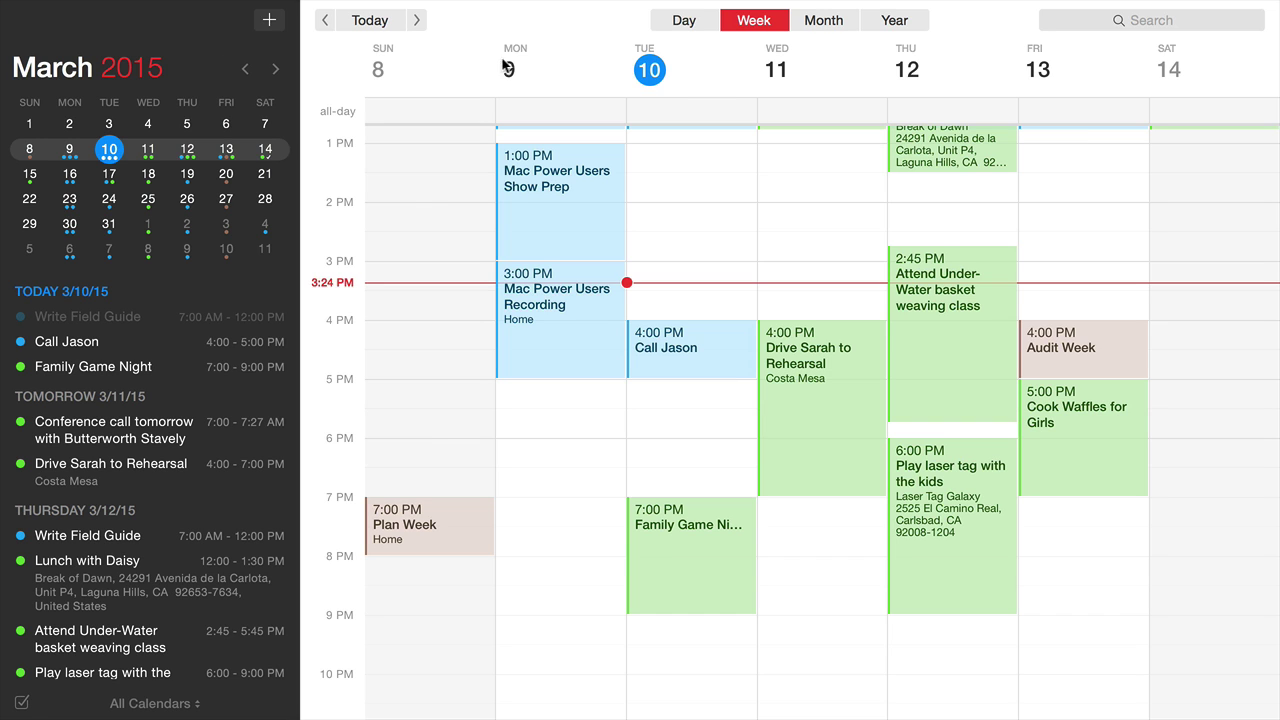
Step through Day, Week and Month views to the 2015 Year view, previewing busy days
left_click(694, 26)
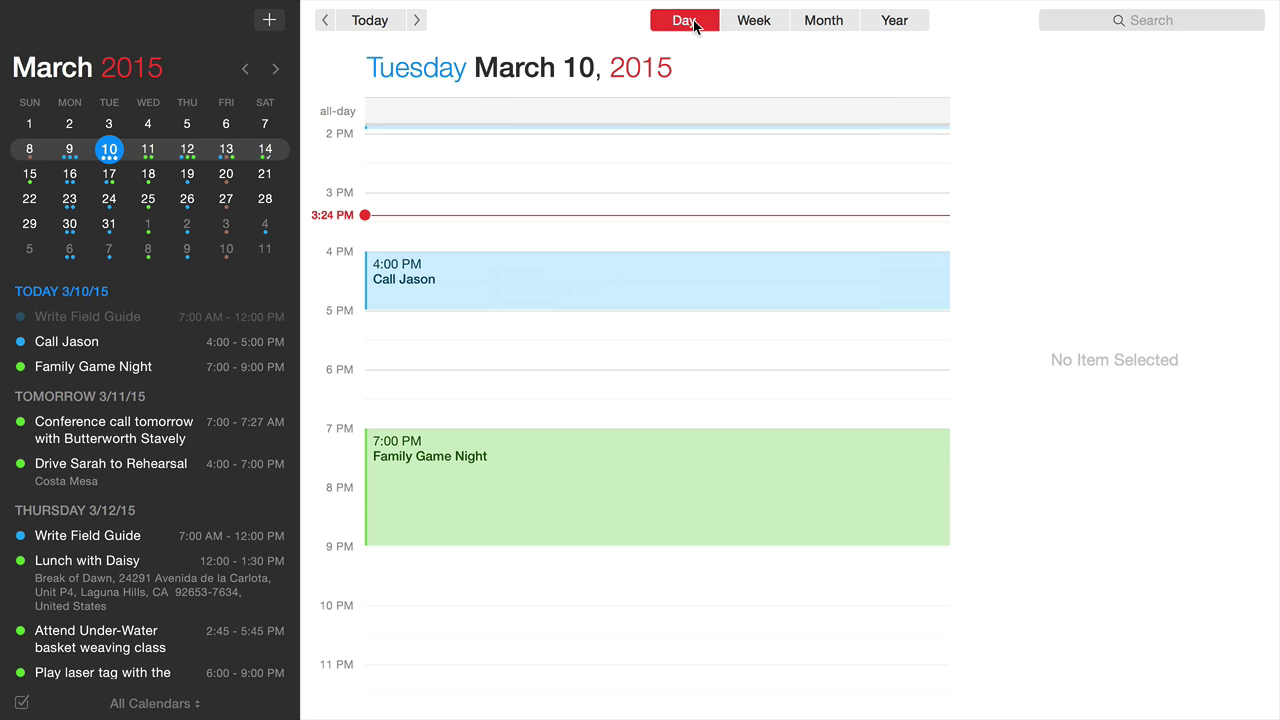
left_click(760, 20)
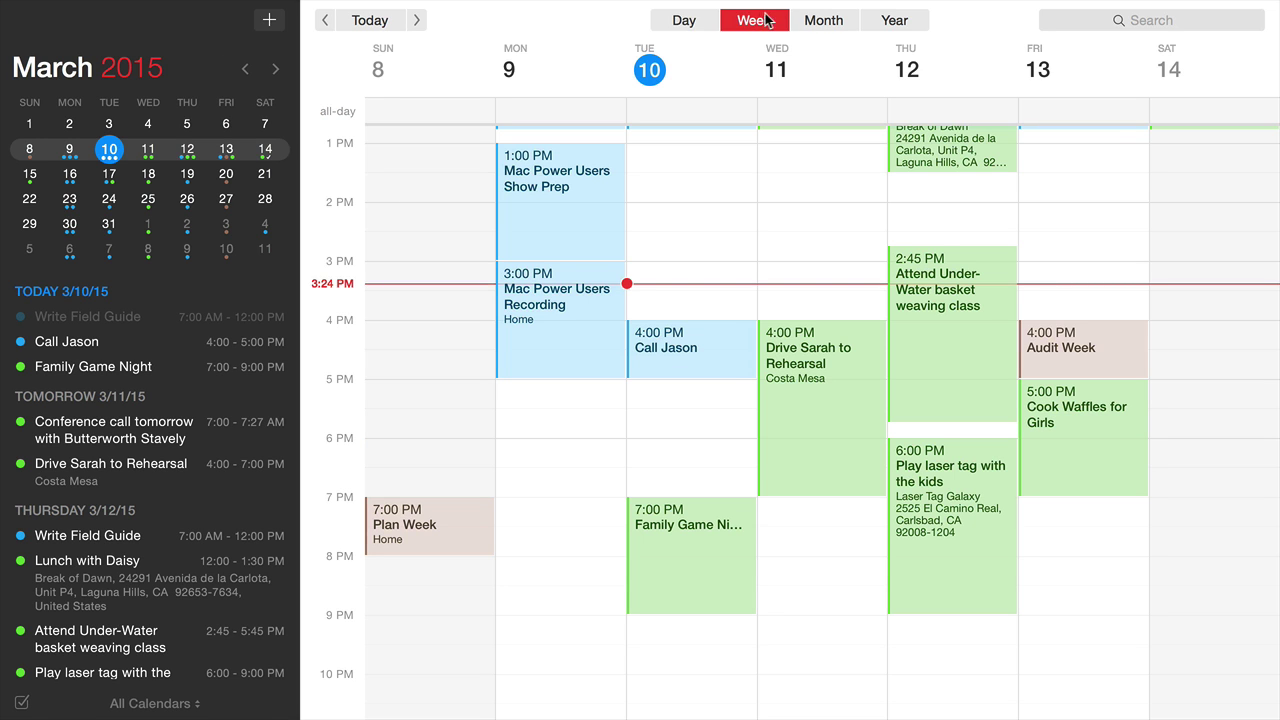
left_click(834, 28)
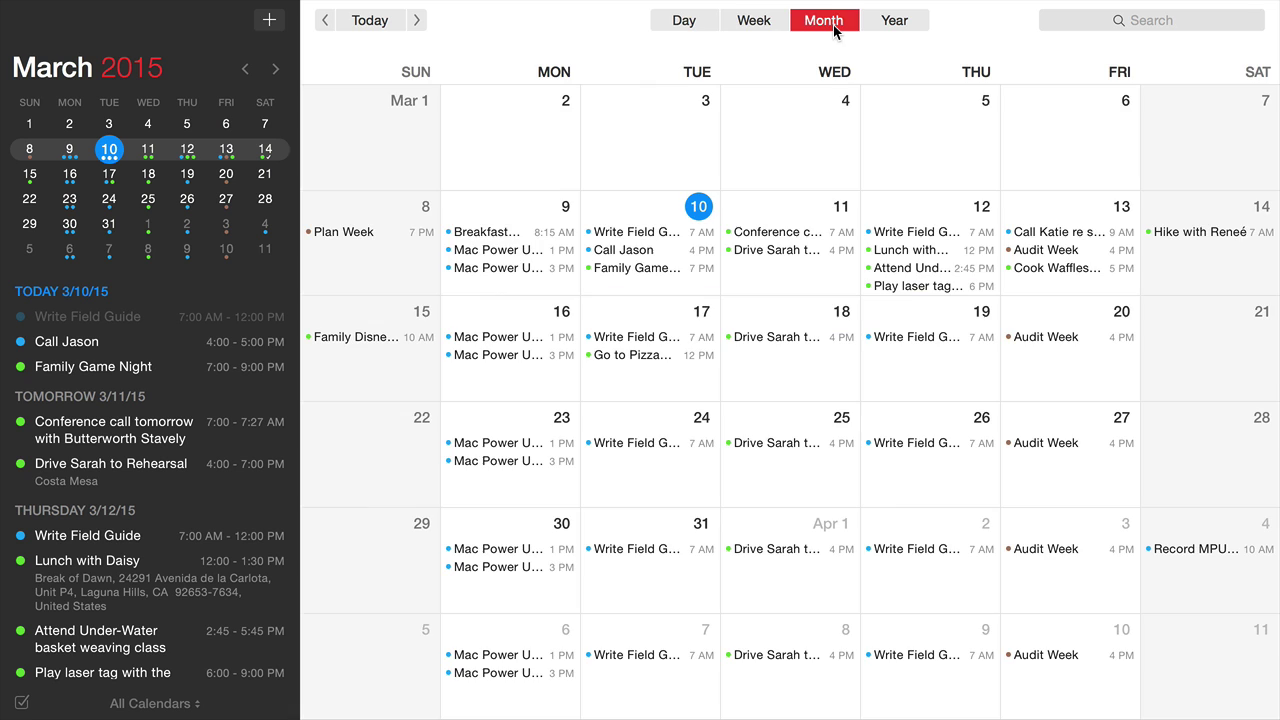
left_click(886, 26)
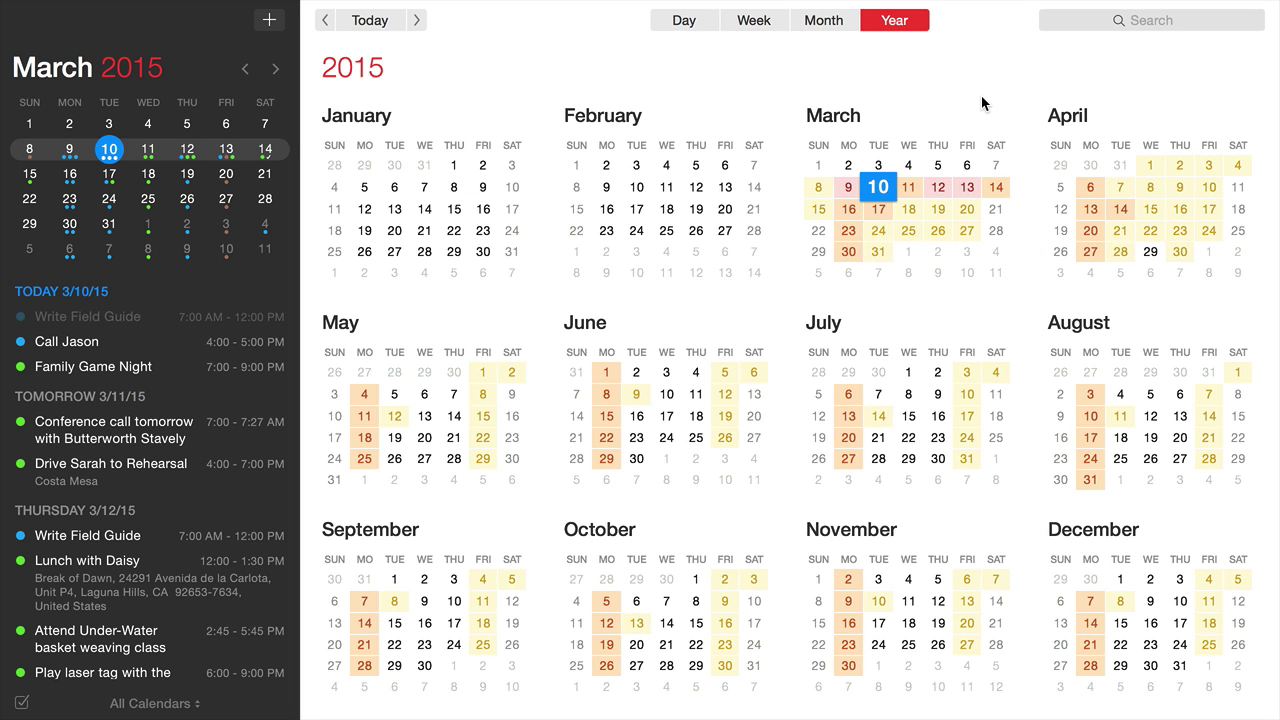
mouse_move(968, 187)
mouse_move(1001, 237)
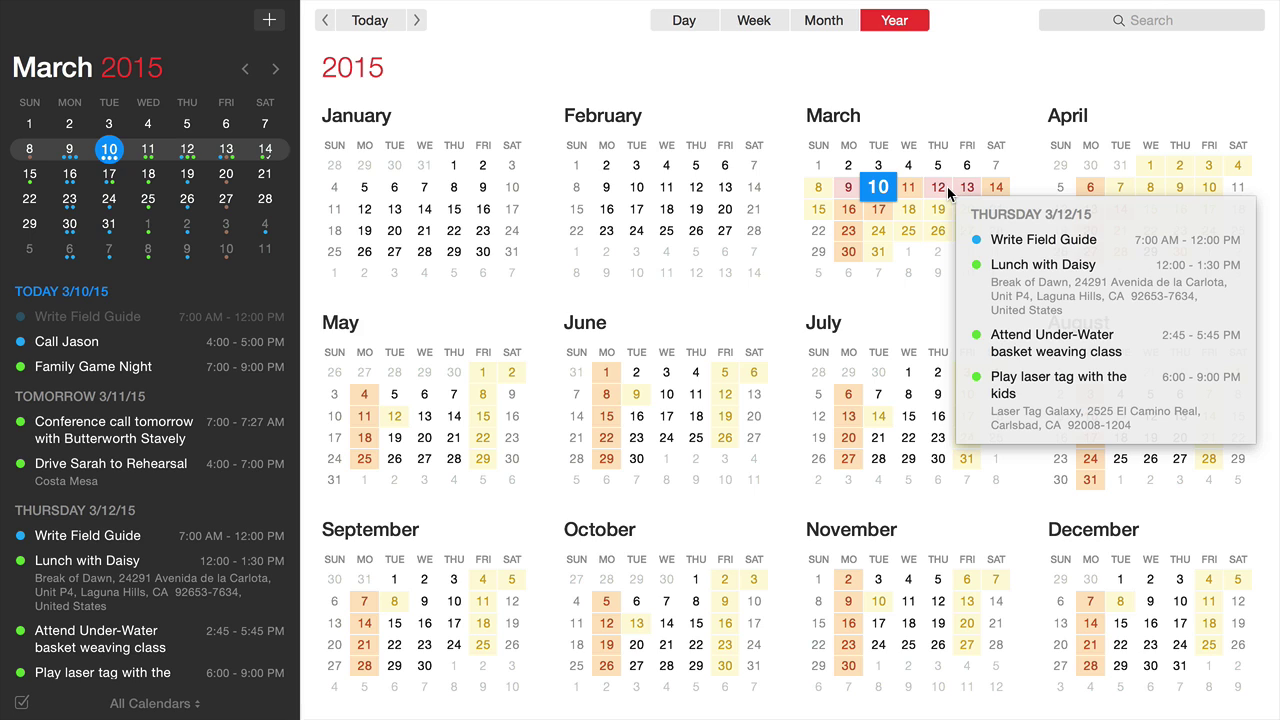
Add 'Record Fantastical Screencast' on Tuesday March 10, 2:00–3:30 PM, with calendar suffix /m
left_click(758, 22)
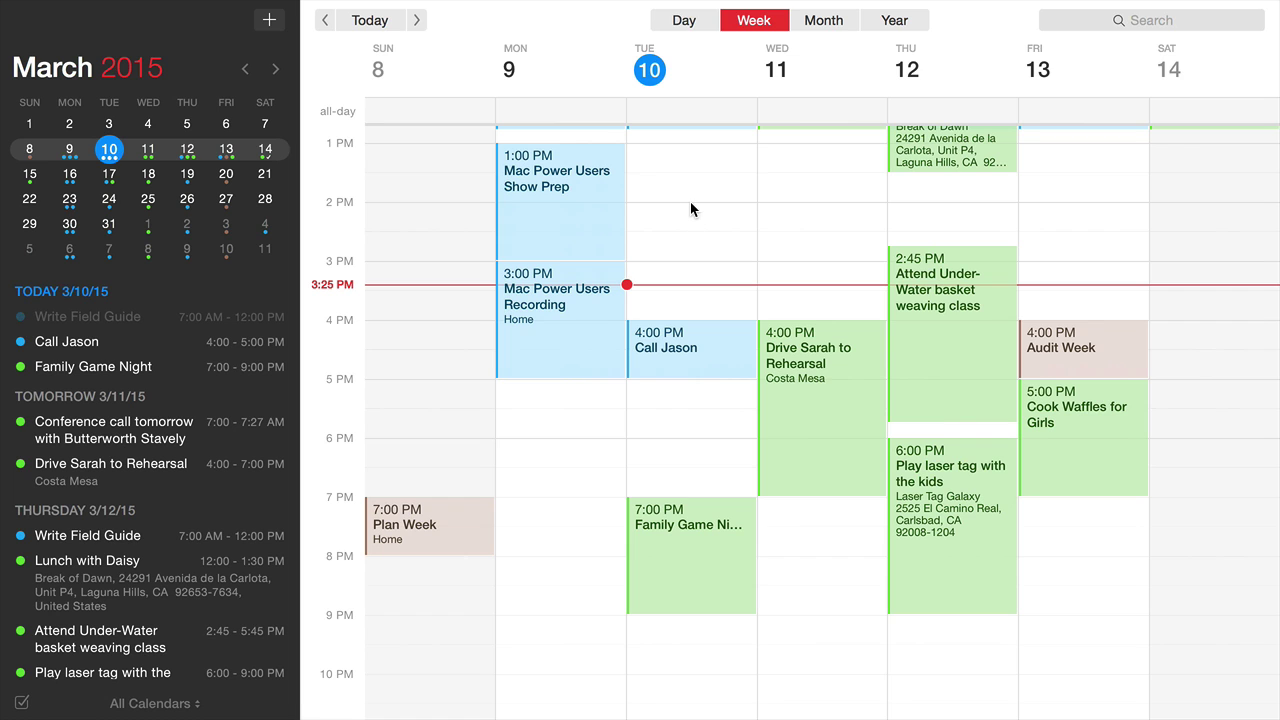
left_click_drag(690, 202, 691, 294)
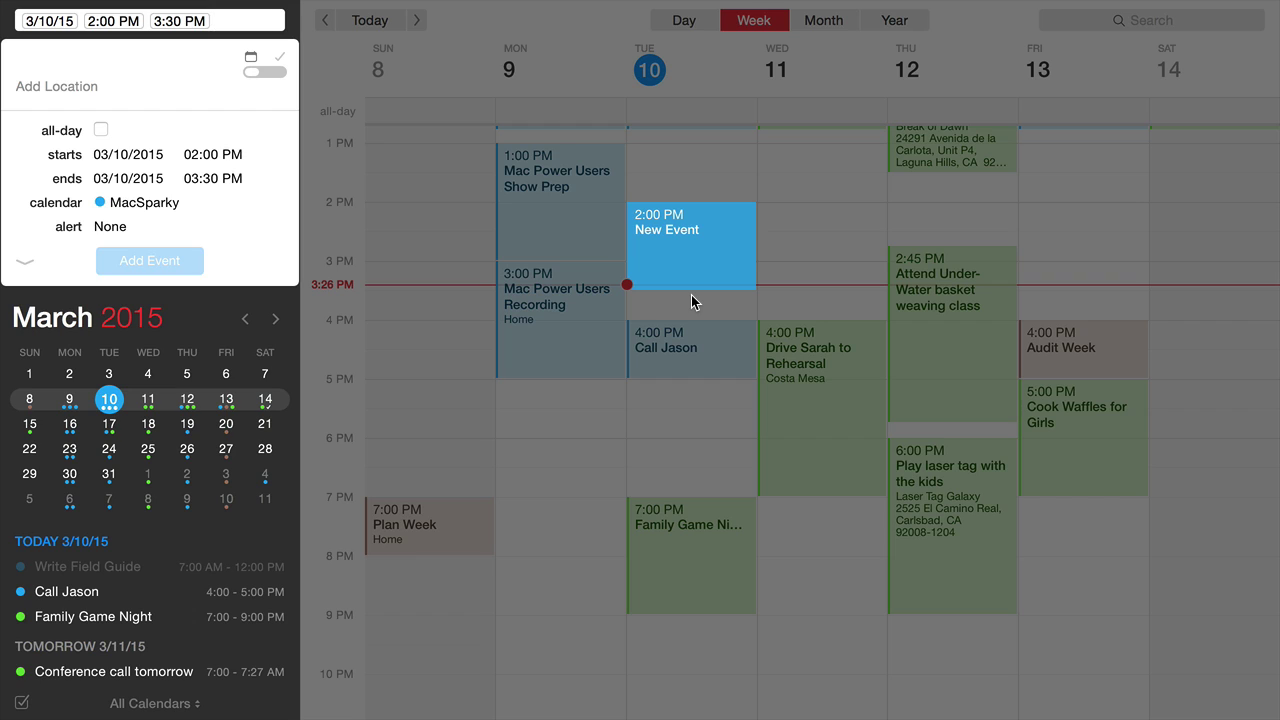
type("Record Fantastical Screencast ")
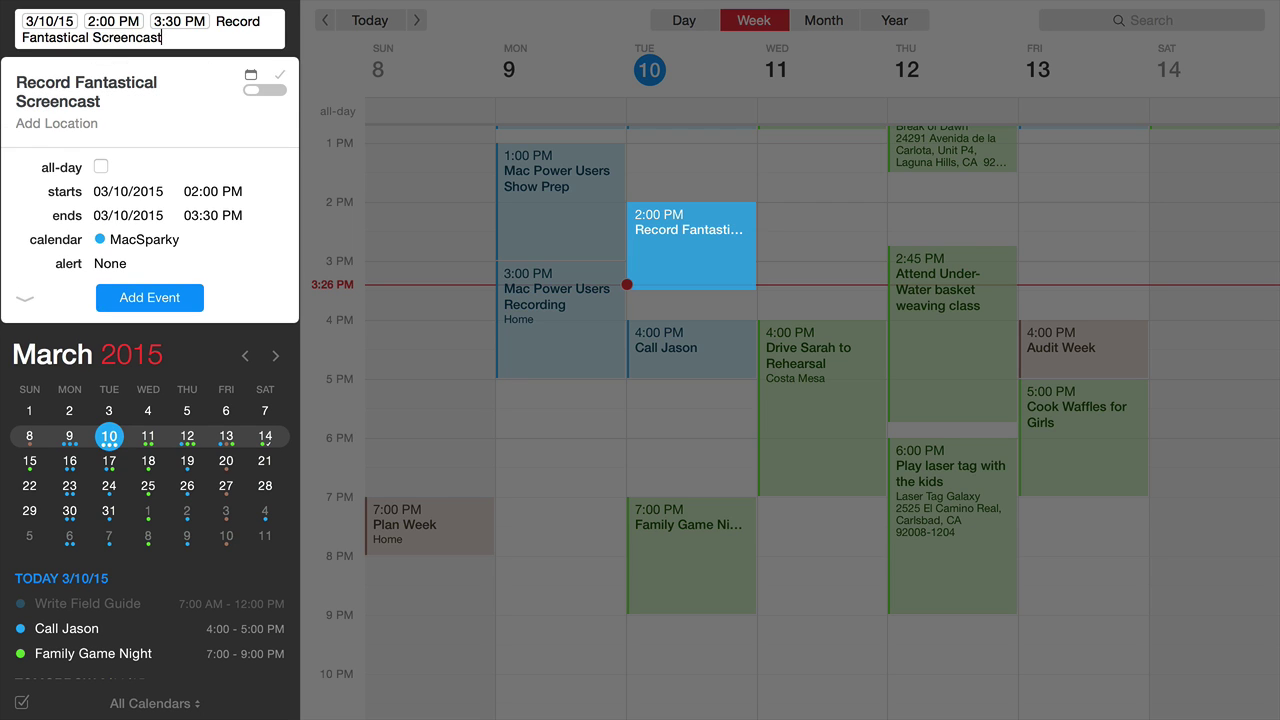
type("/p")
key("BackSpace")
type("m")
key("Return")
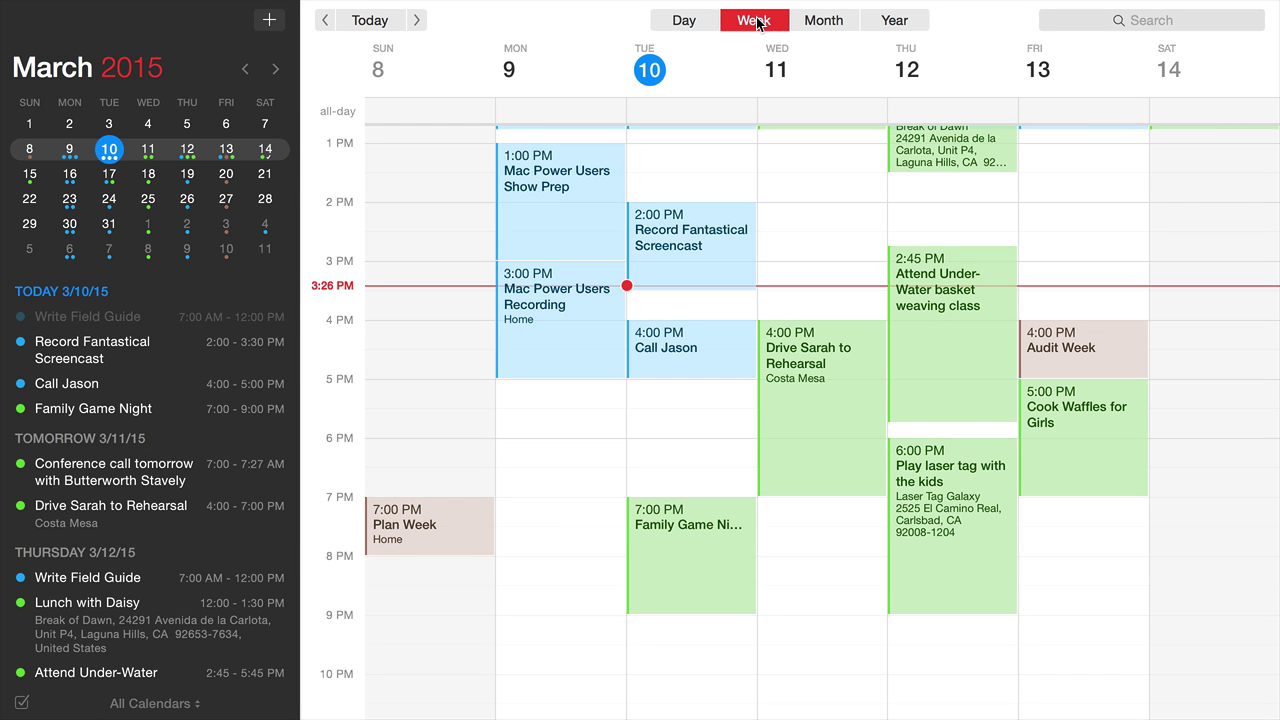
Add an 11:30 AM–2:00 PM lunch event on Wednesday March 11 (Personal), then return to Week view
left_click(818, 22)
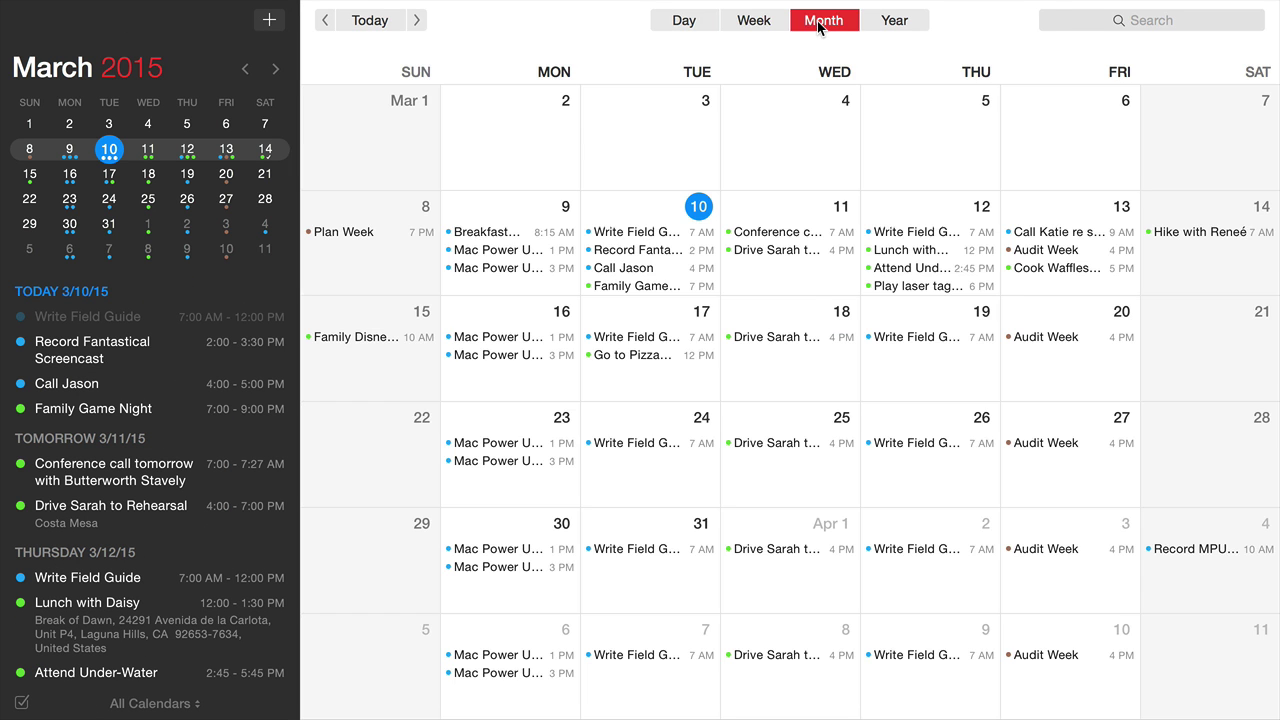
double_click(803, 288)
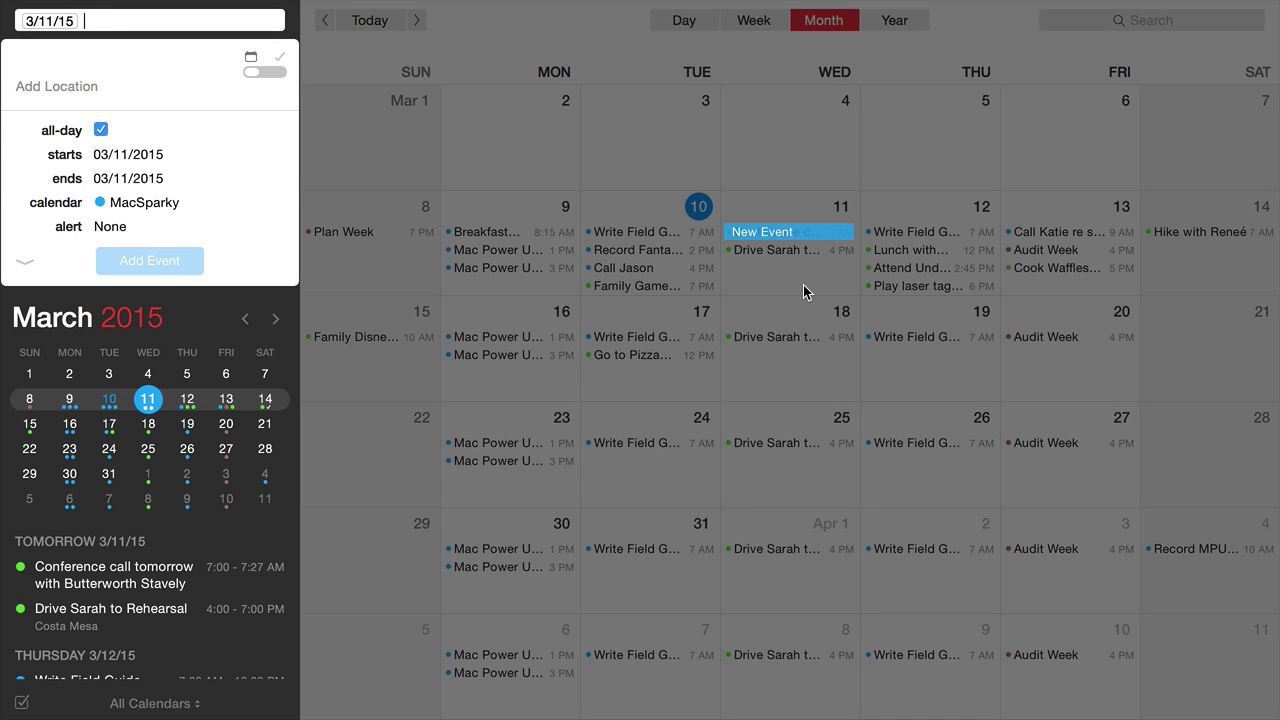
type("11:30-2 Lunch with Hugh")
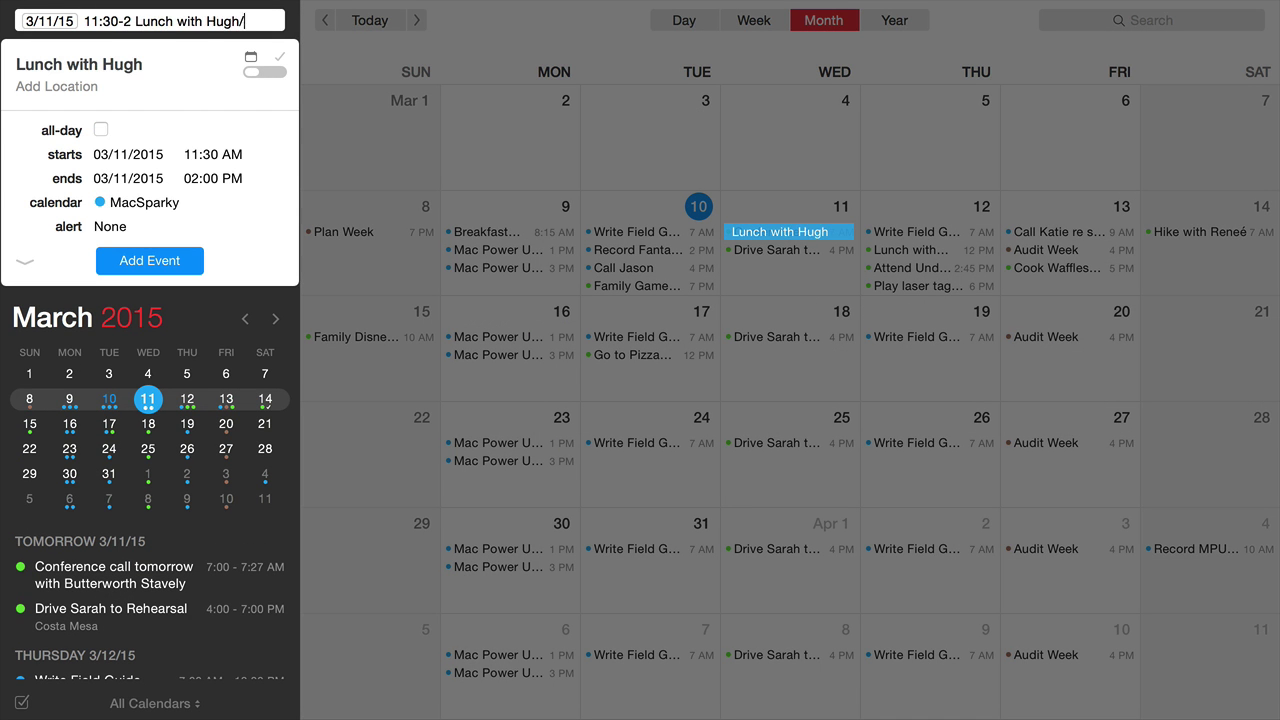
type(" /p")
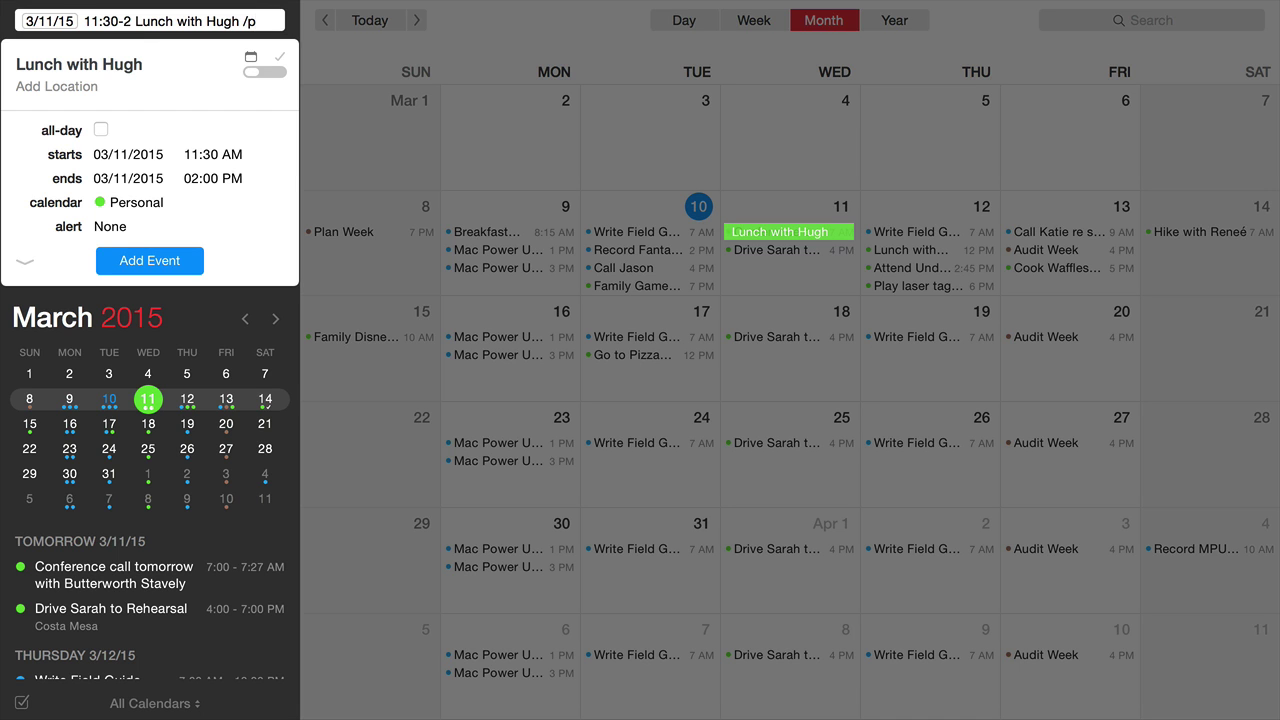
key("Return")
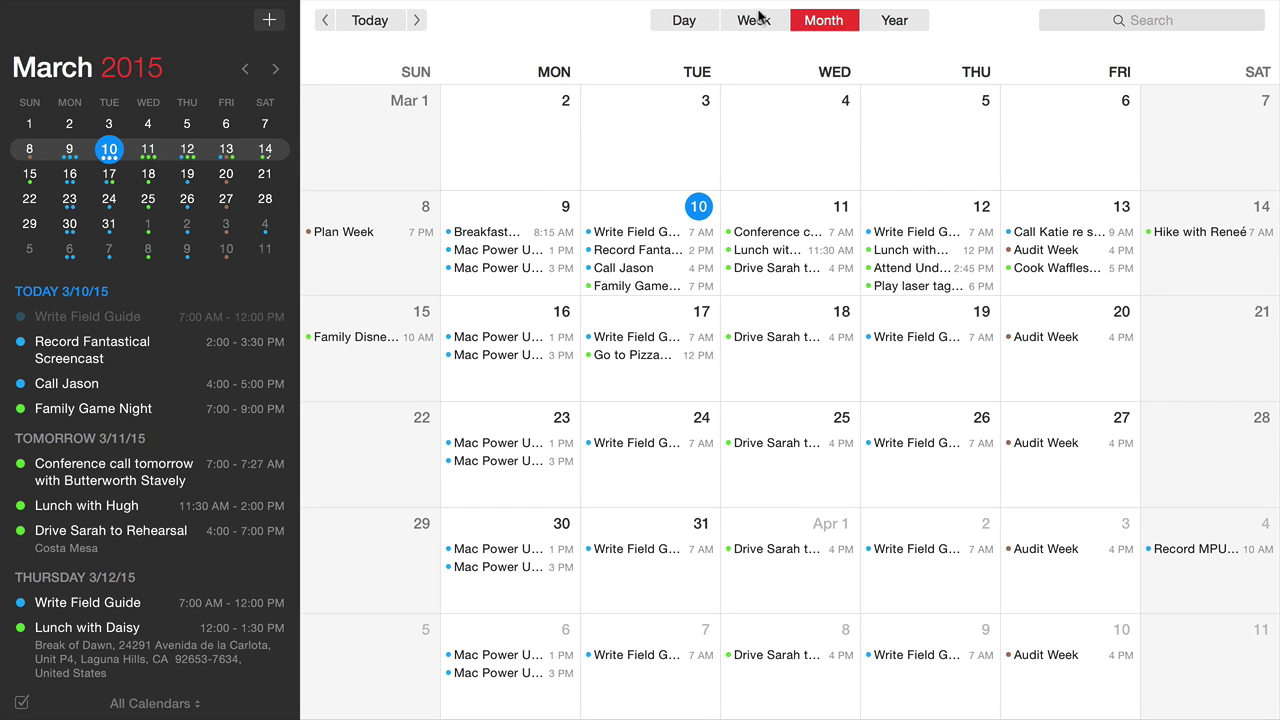
left_click(758, 17)
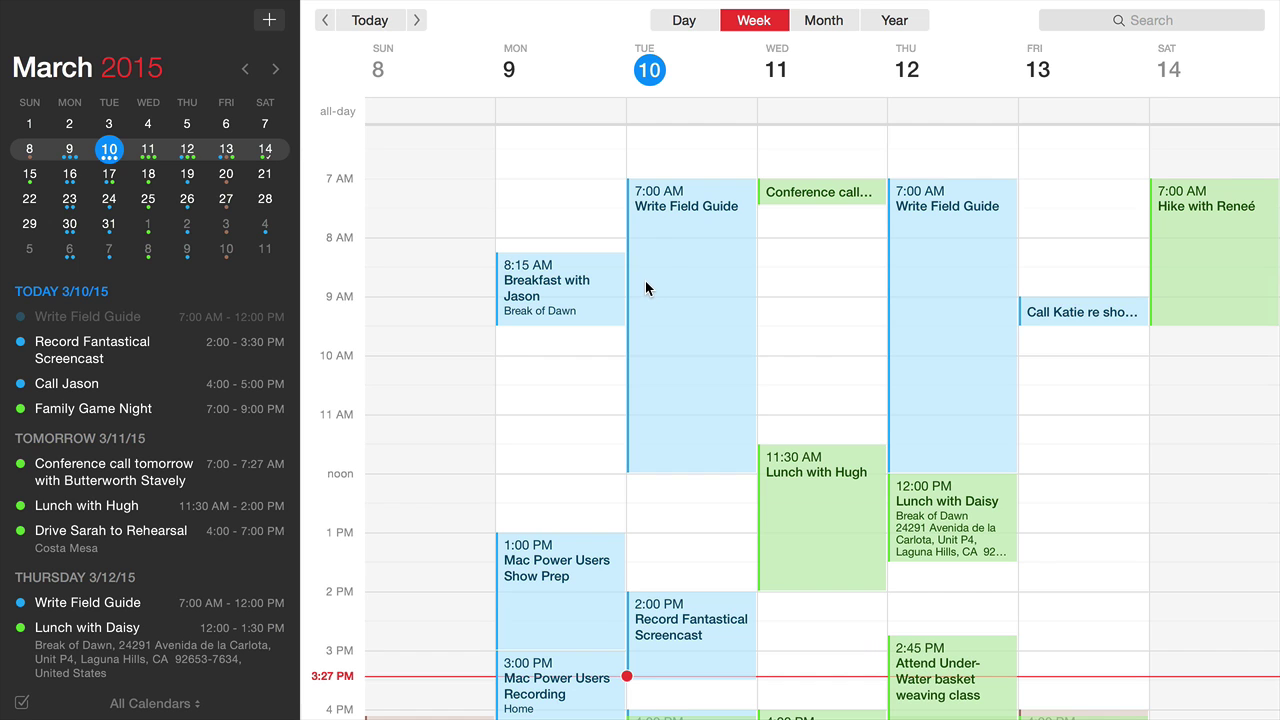
Set Days per week to 14 in General preferences and close the Preferences window
left_click(62, 9)
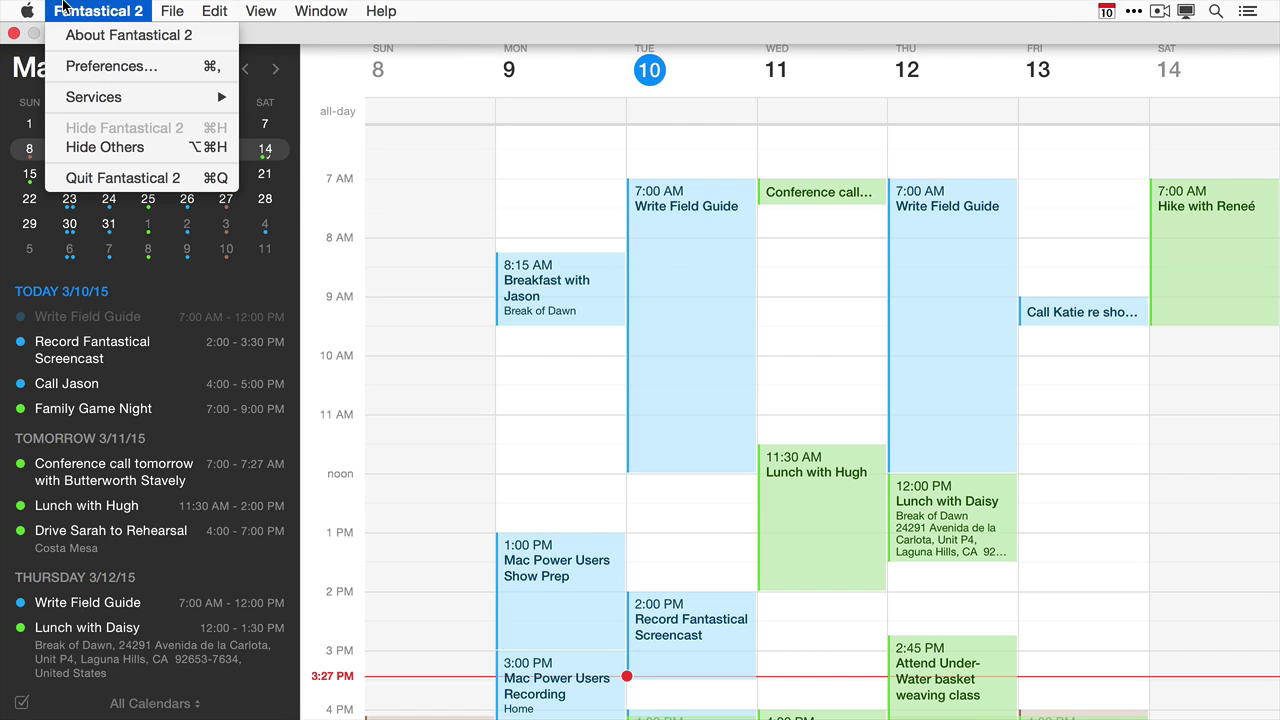
left_click(85, 67)
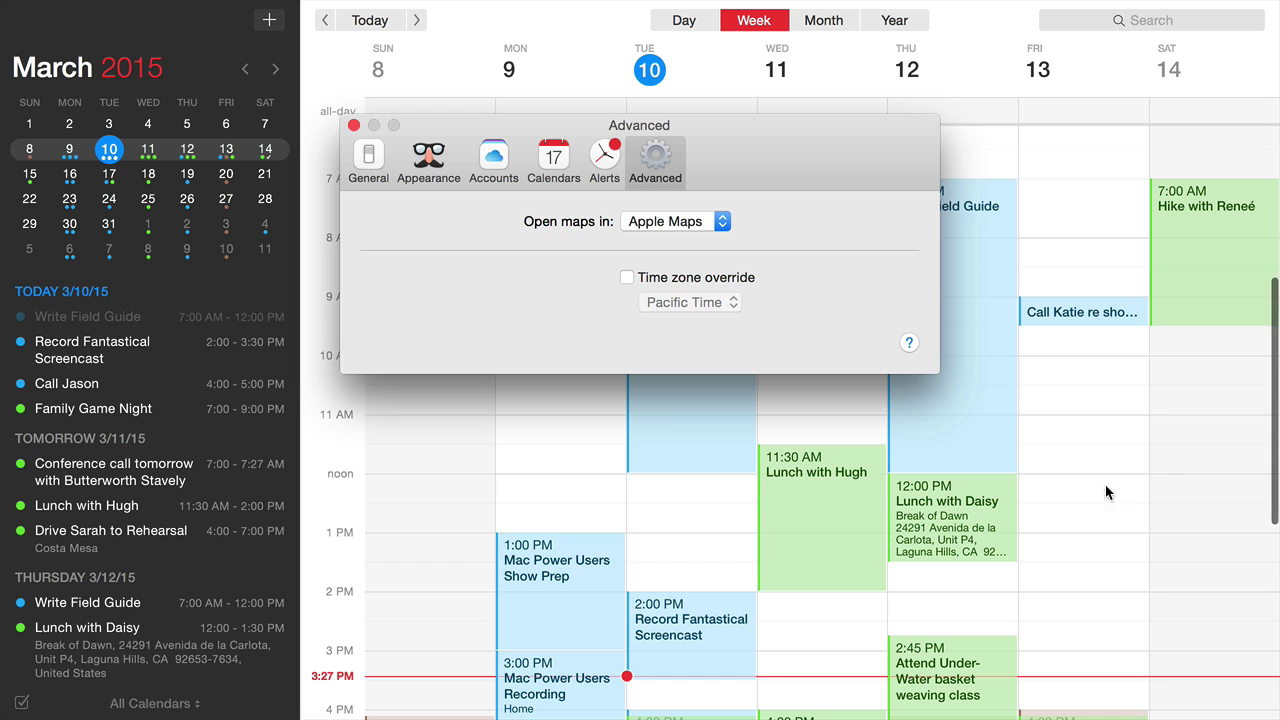
left_click(369, 158)
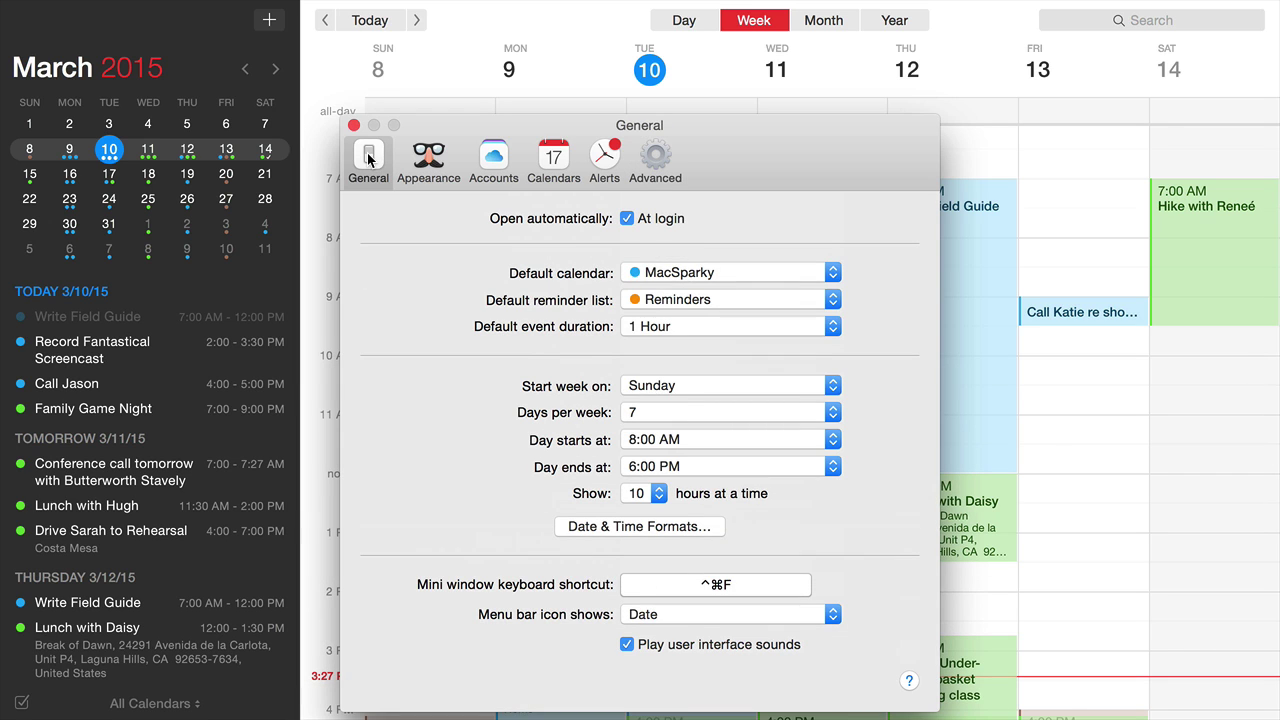
left_click(829, 408)
left_click(809, 430)
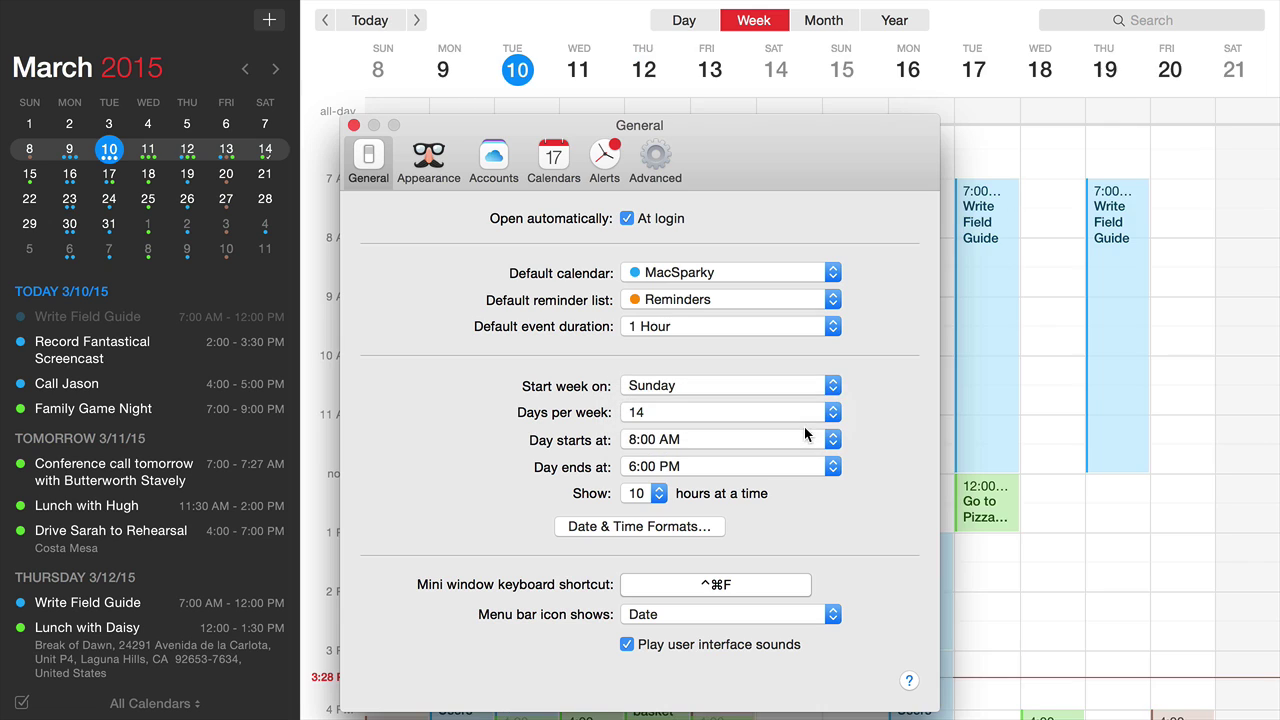
left_click(351, 124)
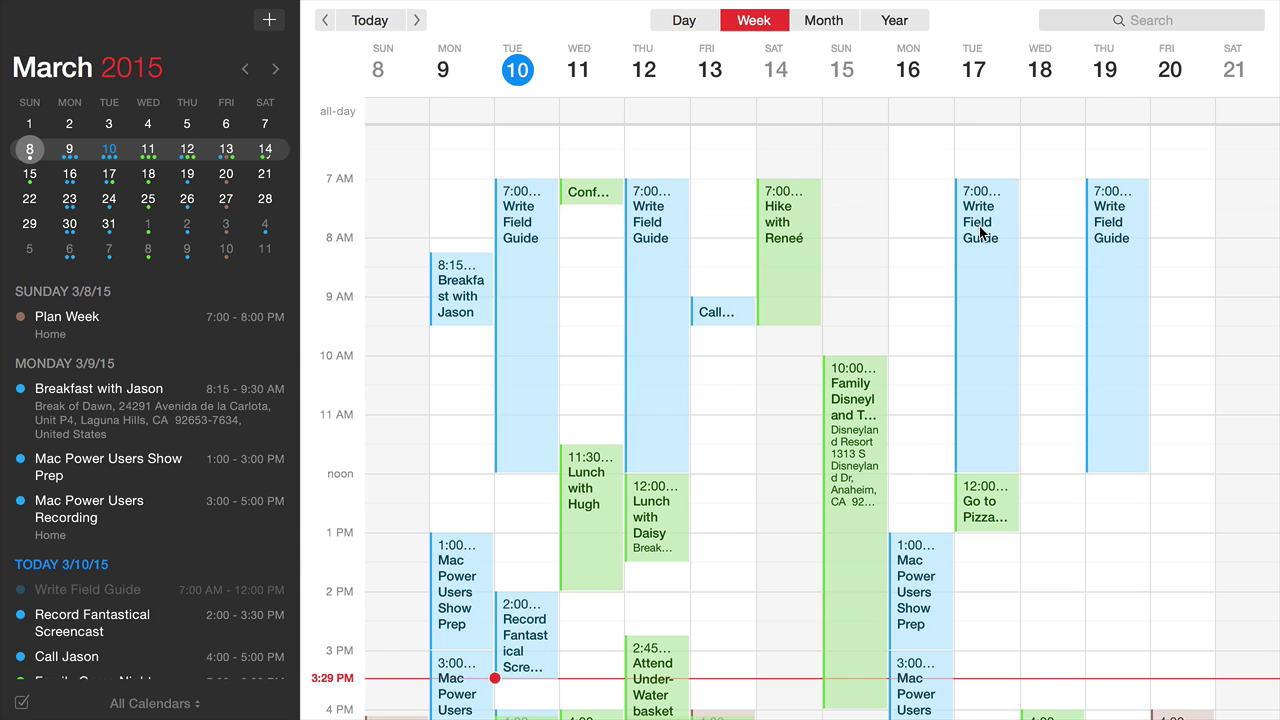
left_click(1092, 25)
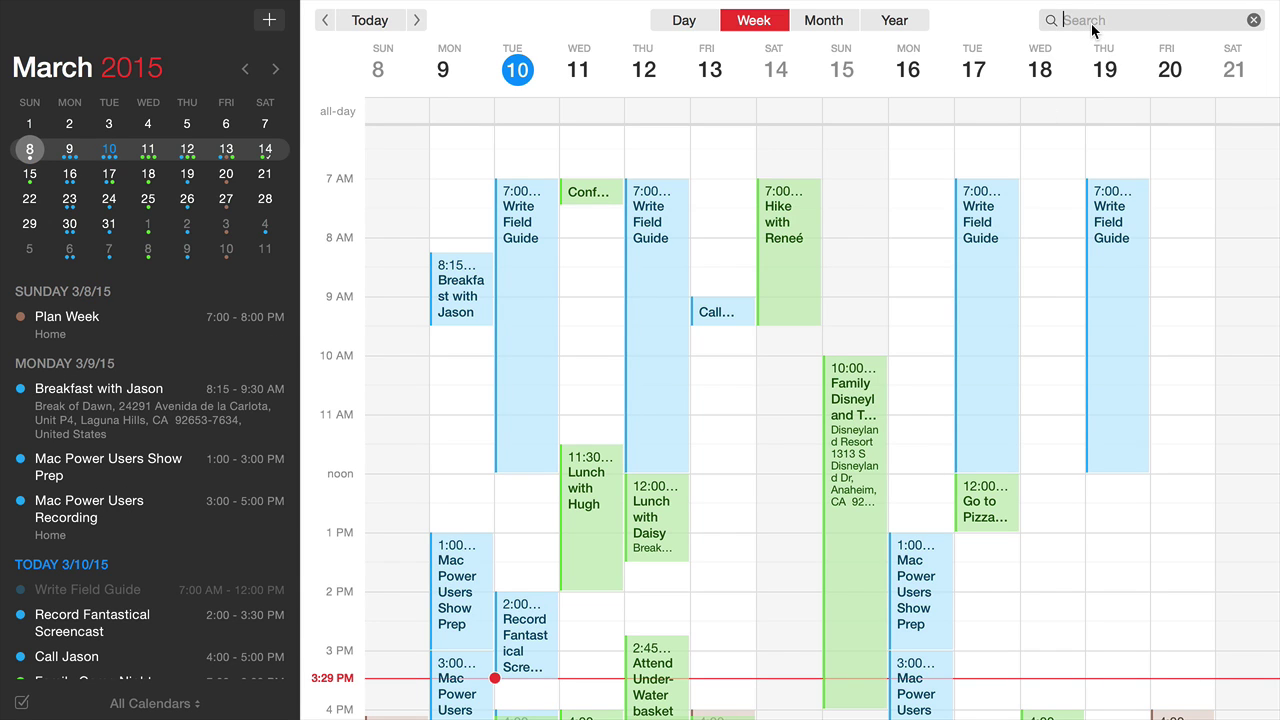
type("Mac Power users")
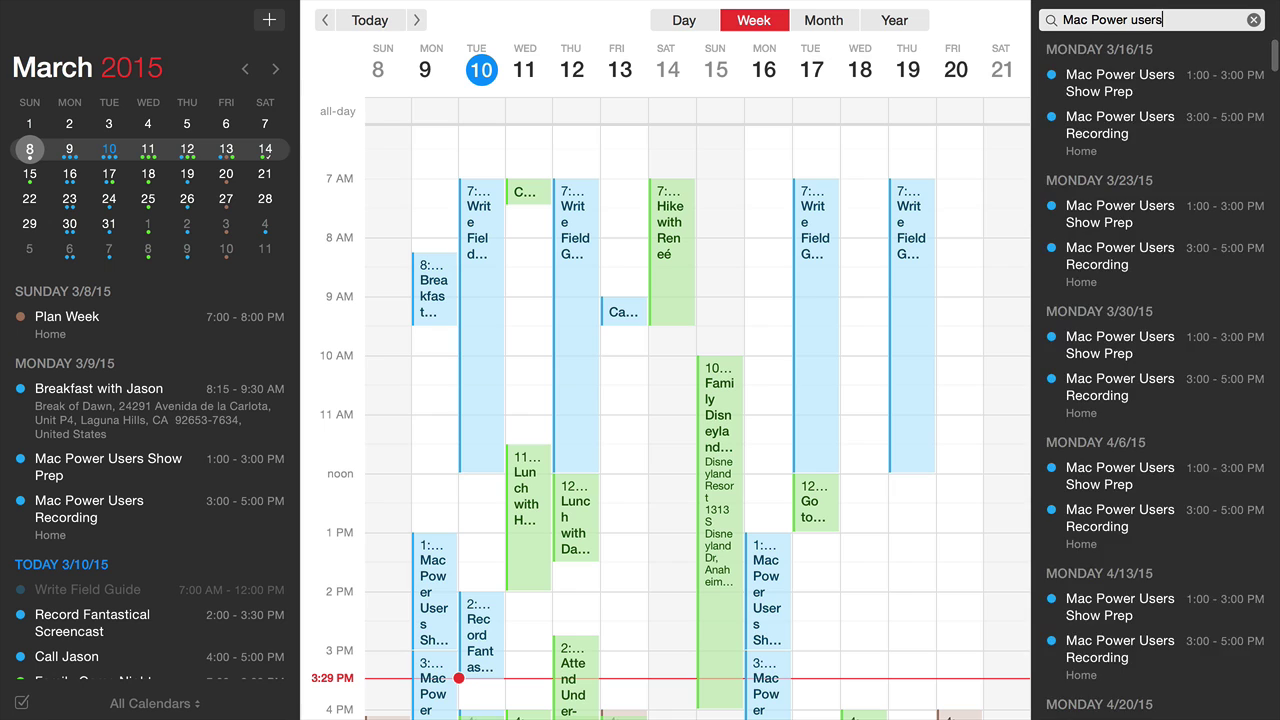
key("super+a")
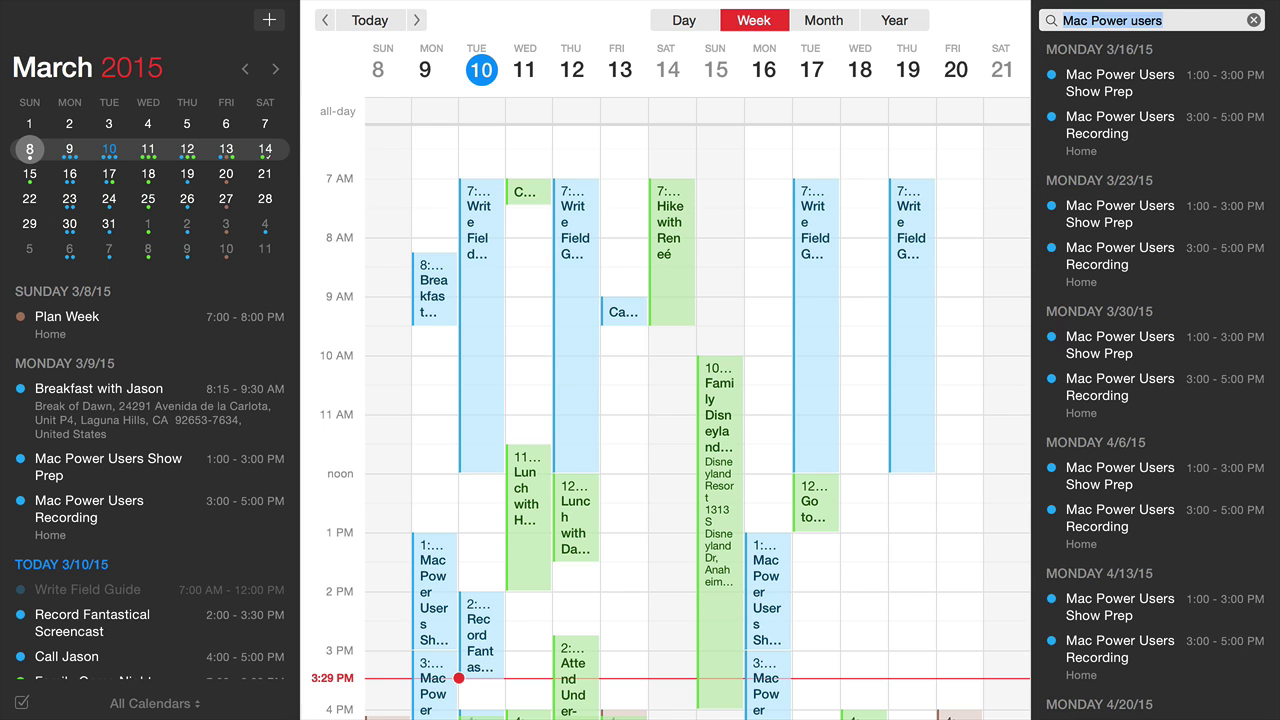
scroll(1191, 404, "down", 3)
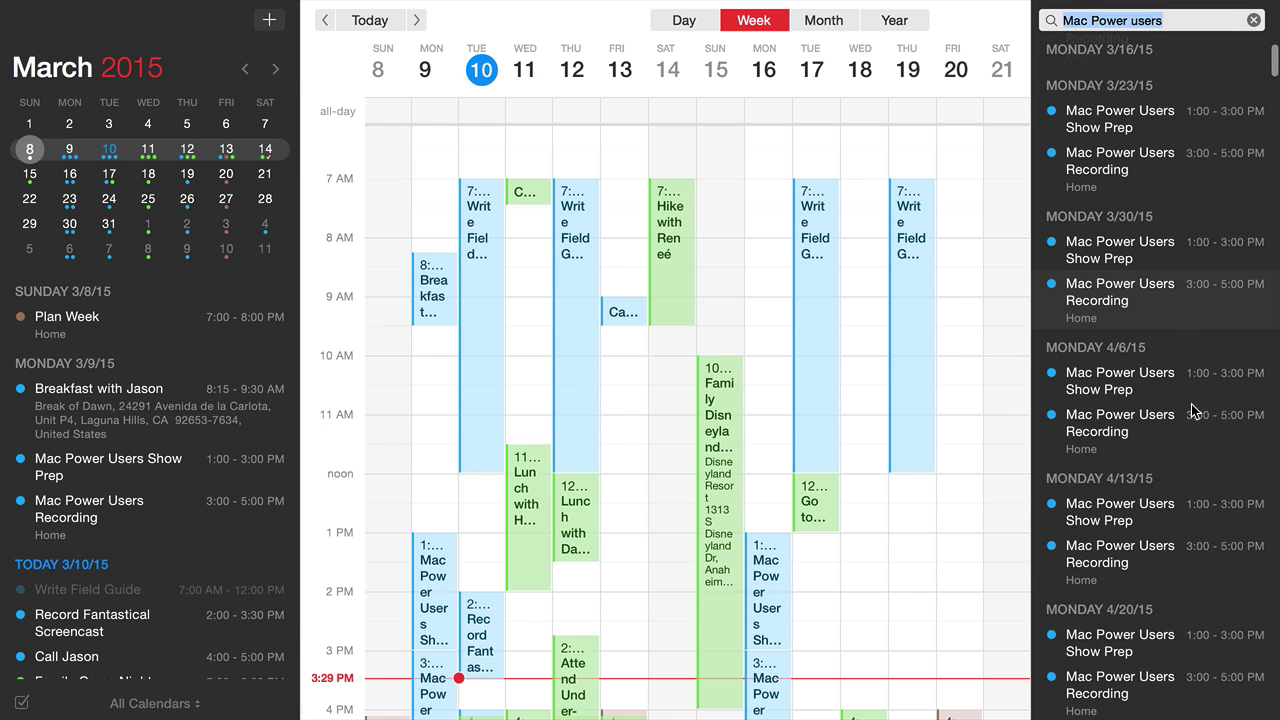
scroll(1191, 404, "up", 1)
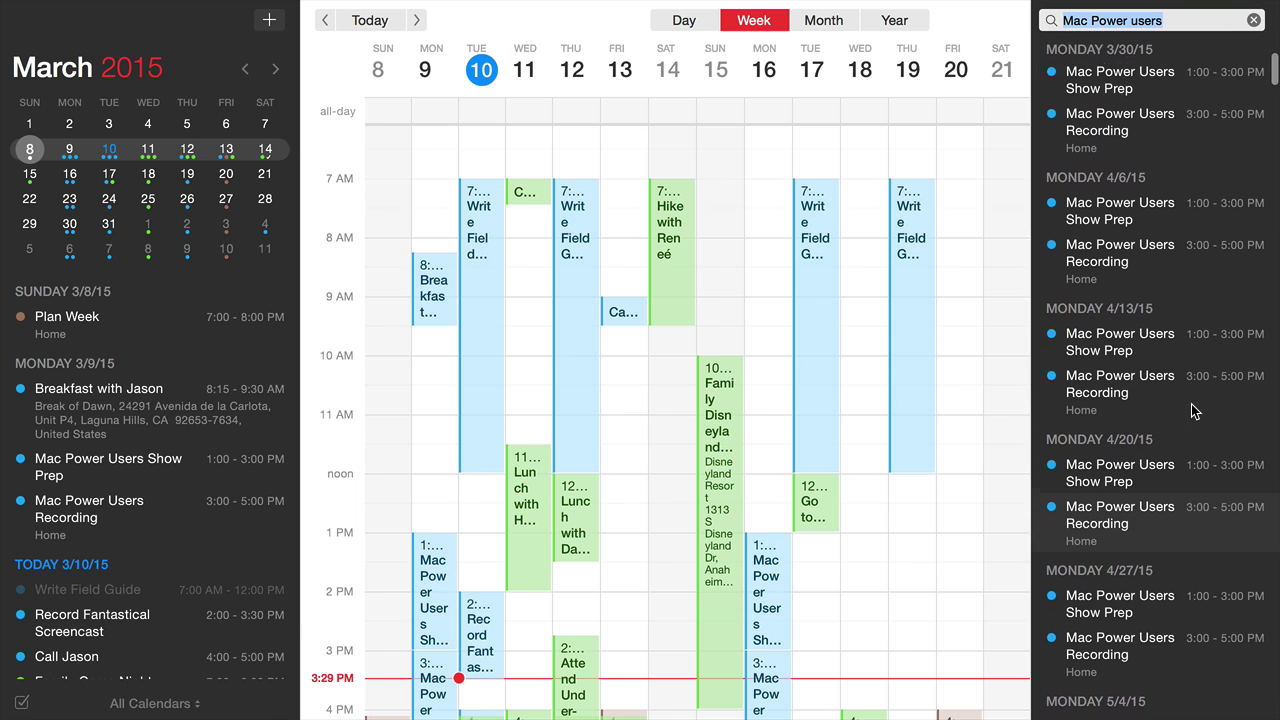
scroll(1191, 404, "up", 4)
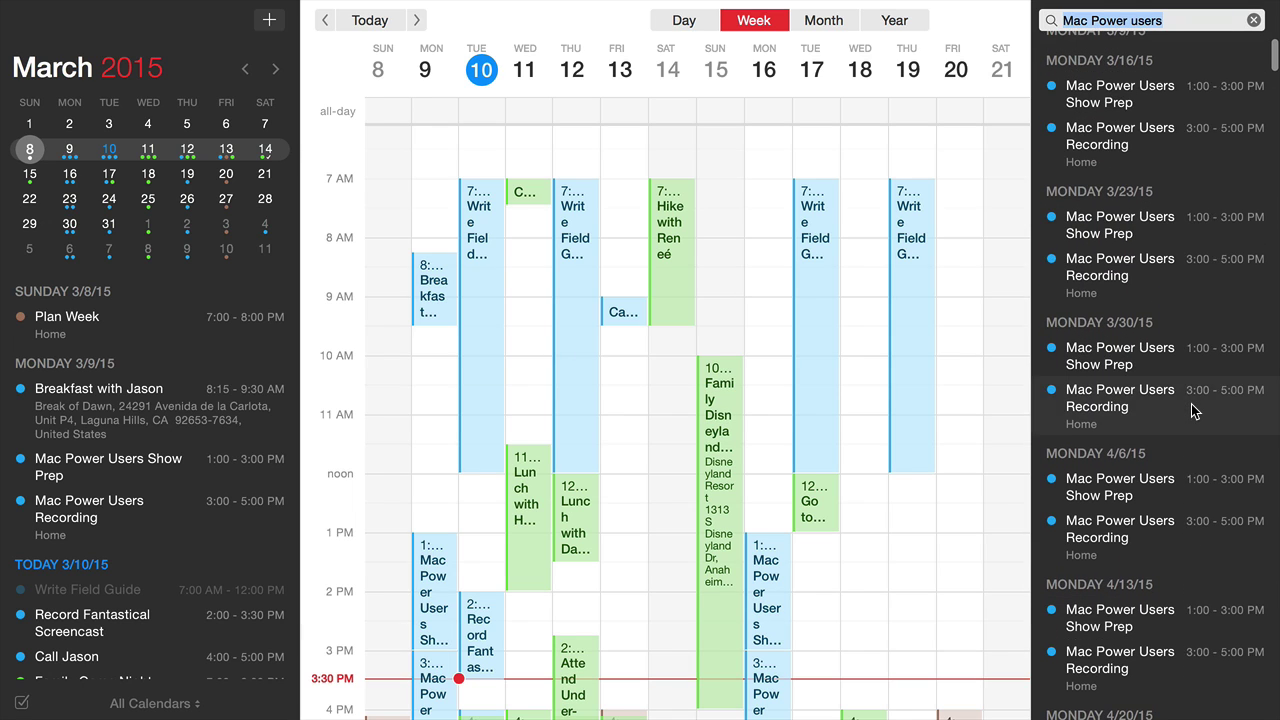
scroll(1191, 404, "up", 3)
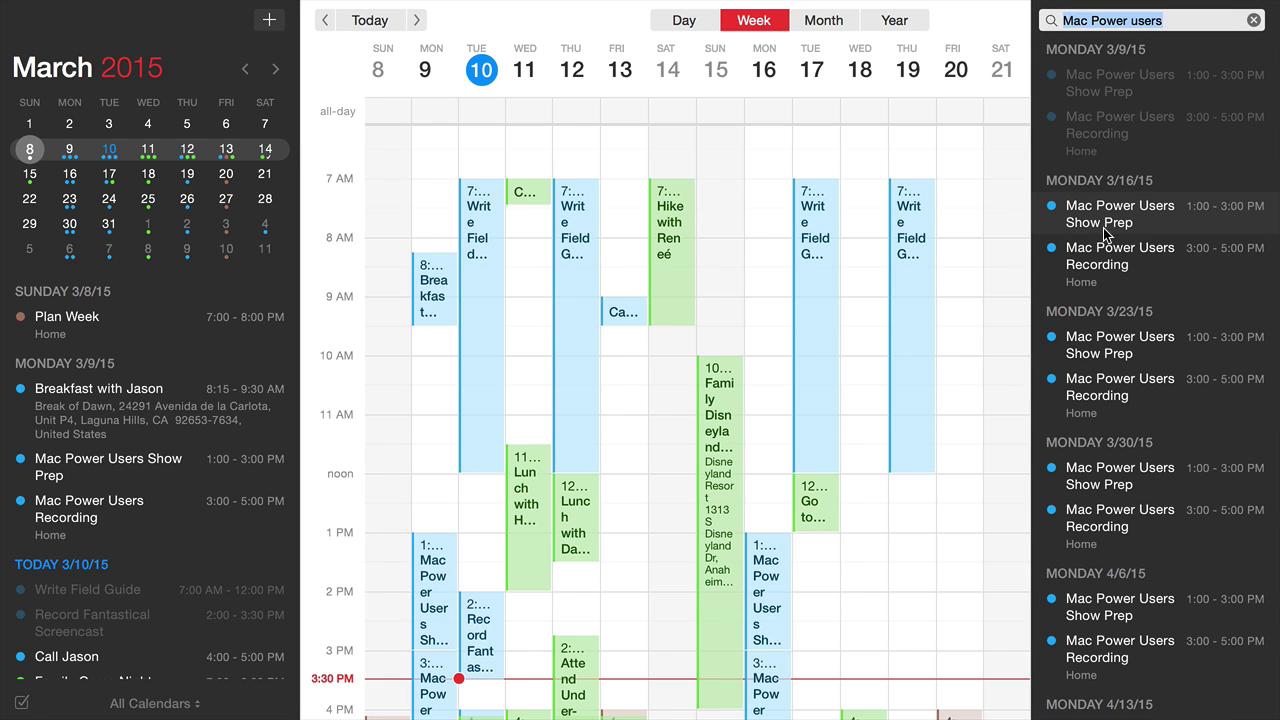
left_click(428, 428)
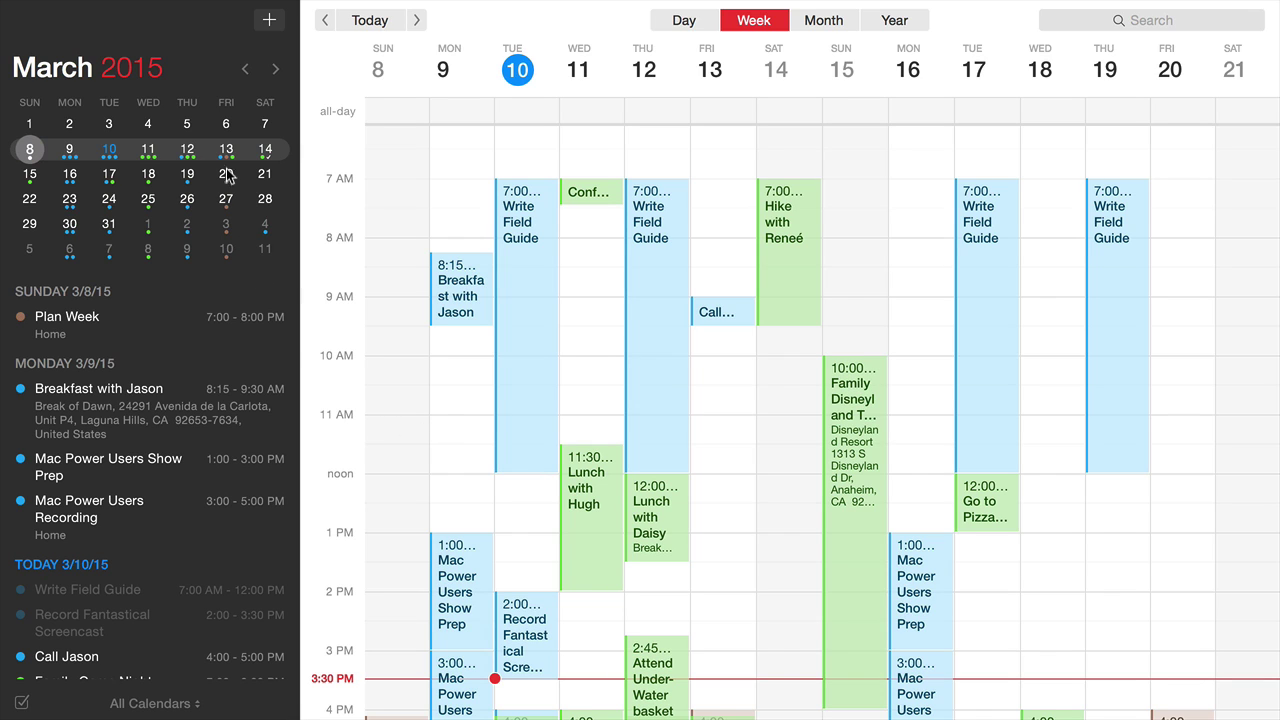
left_click(60, 8)
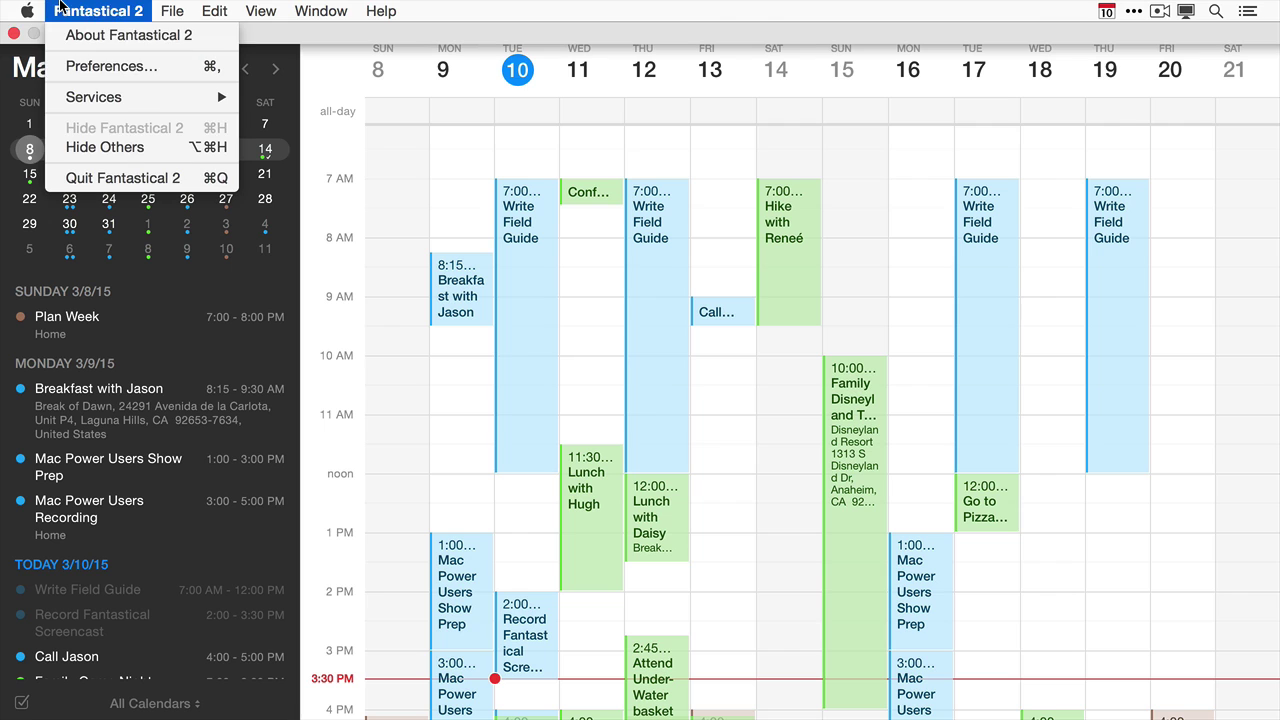
left_click(85, 66)
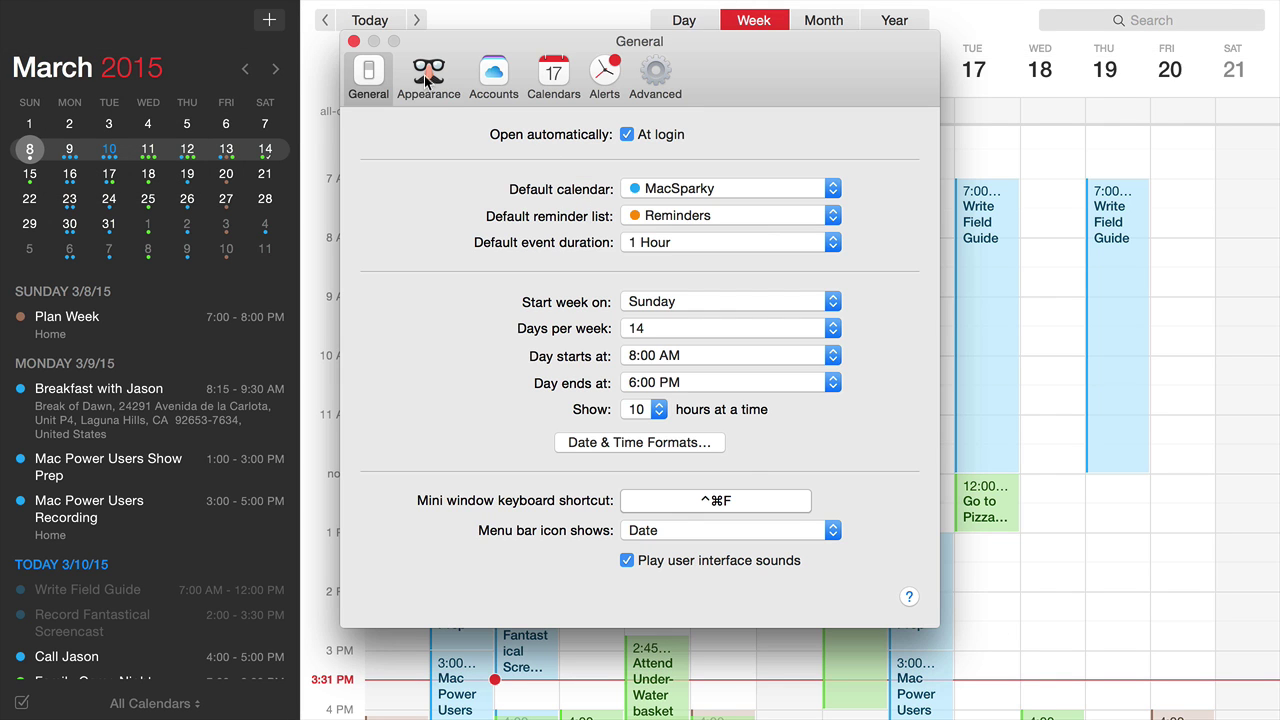
left_click(428, 78)
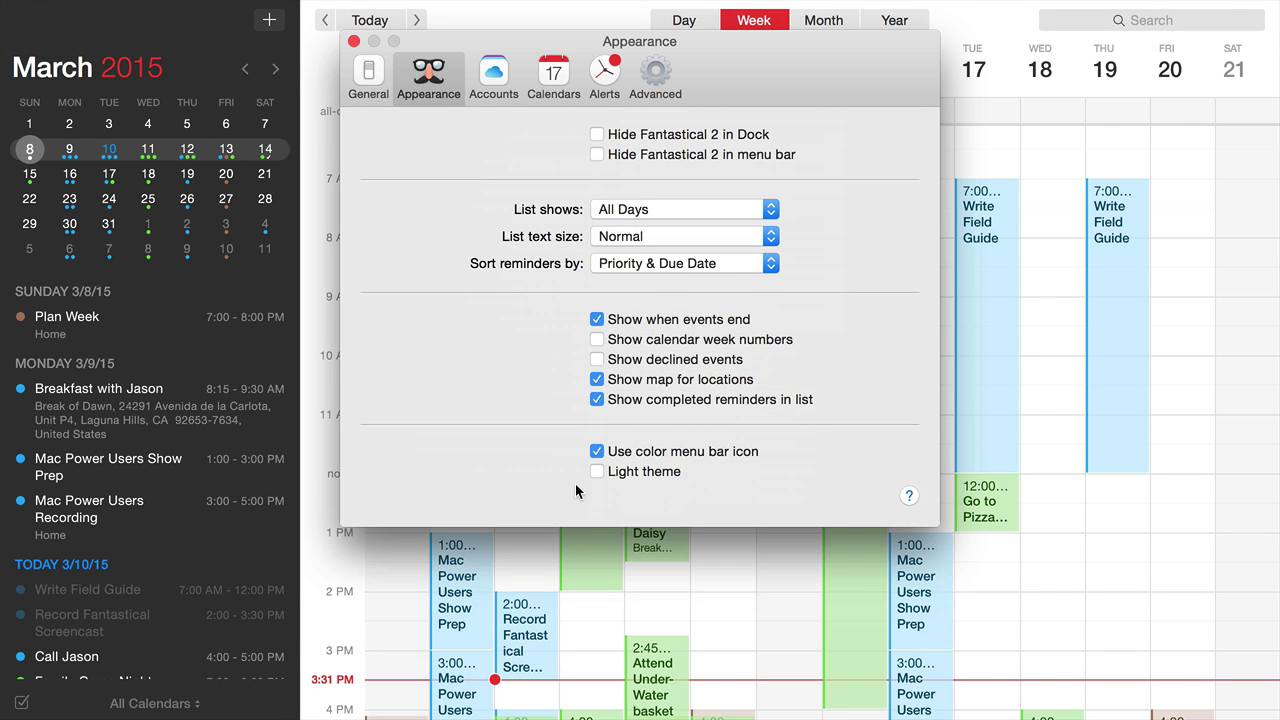
left_click(597, 472)
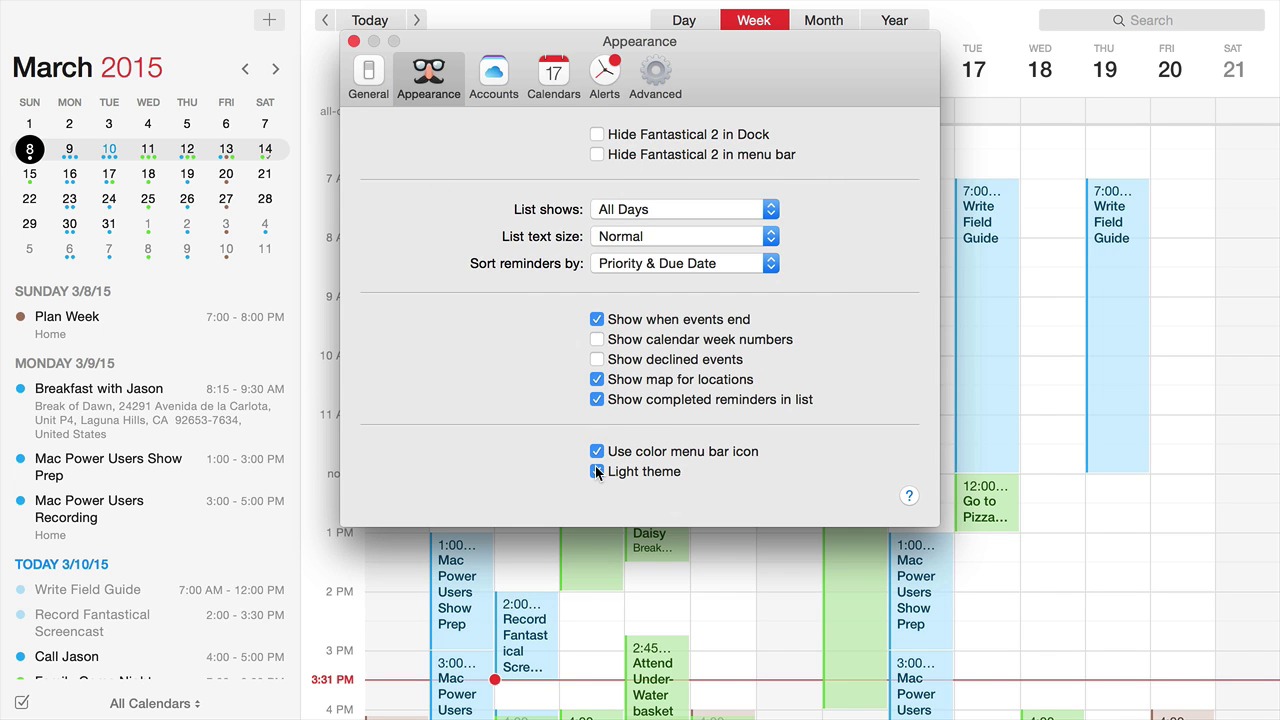
left_click(597, 471)
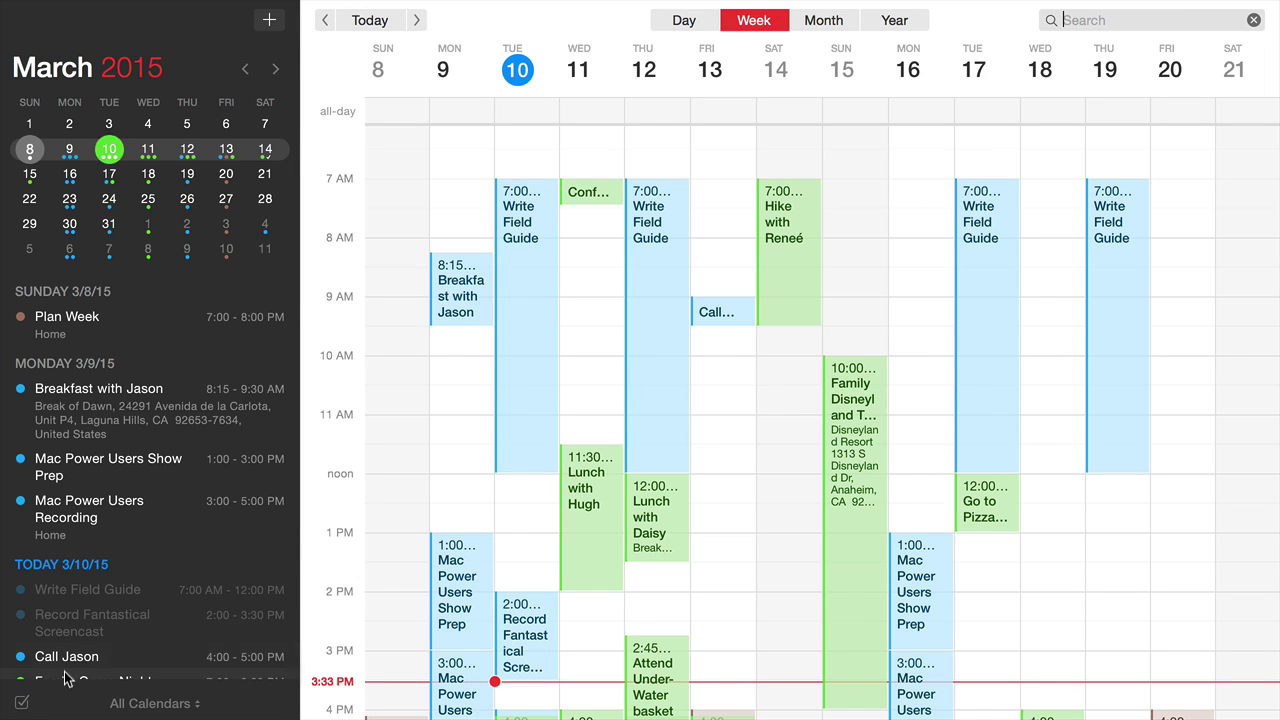
left_click(22, 706)
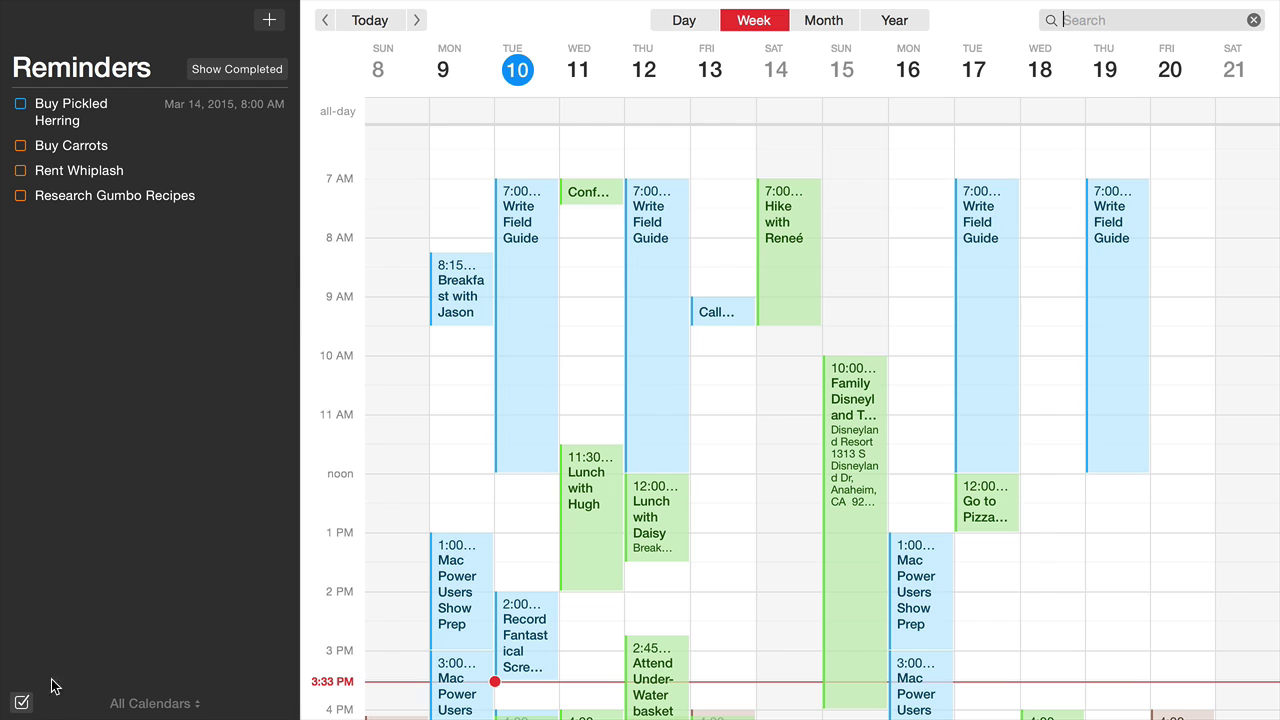
left_click(18, 702)
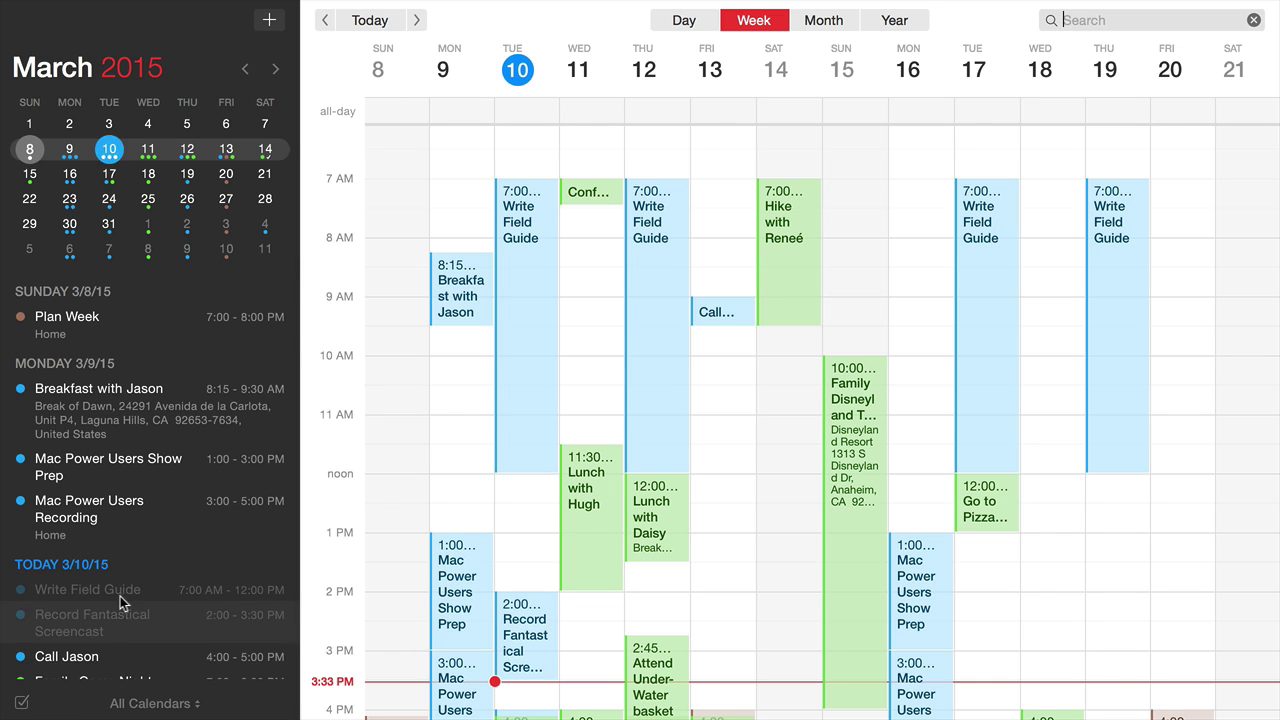
scroll(155, 549, "down", 5)
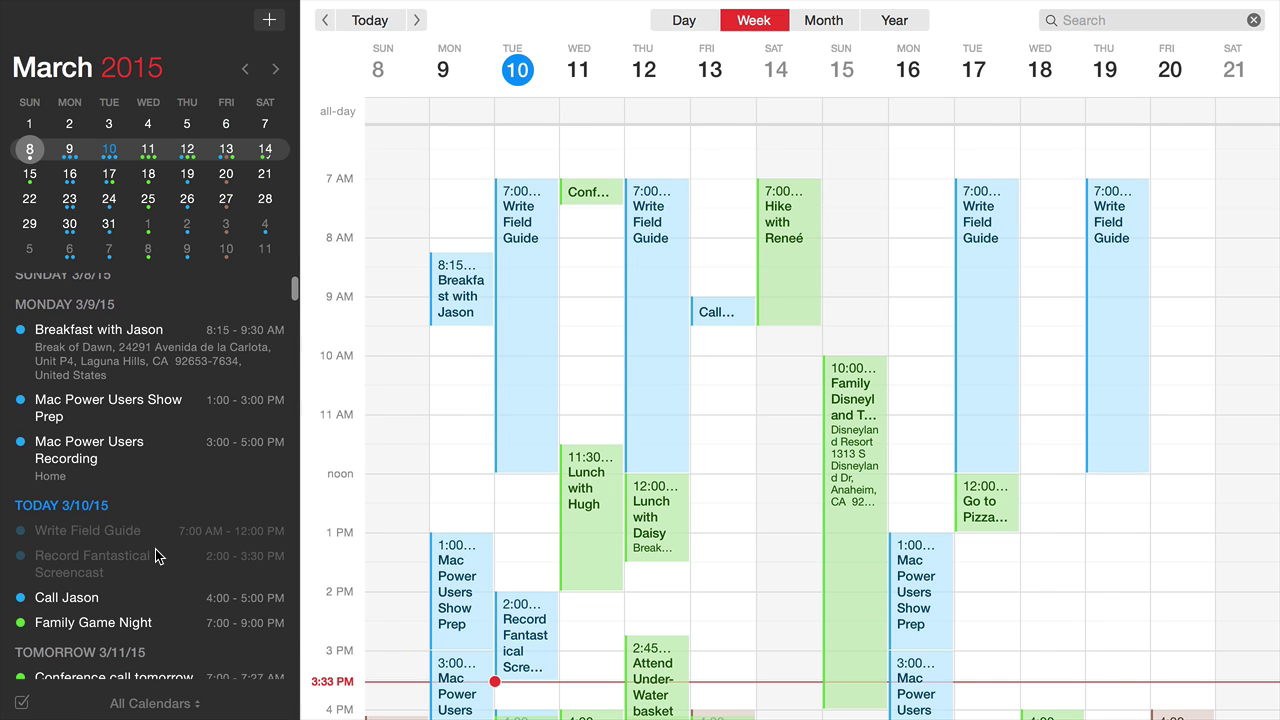
scroll(155, 549, "down", 8)
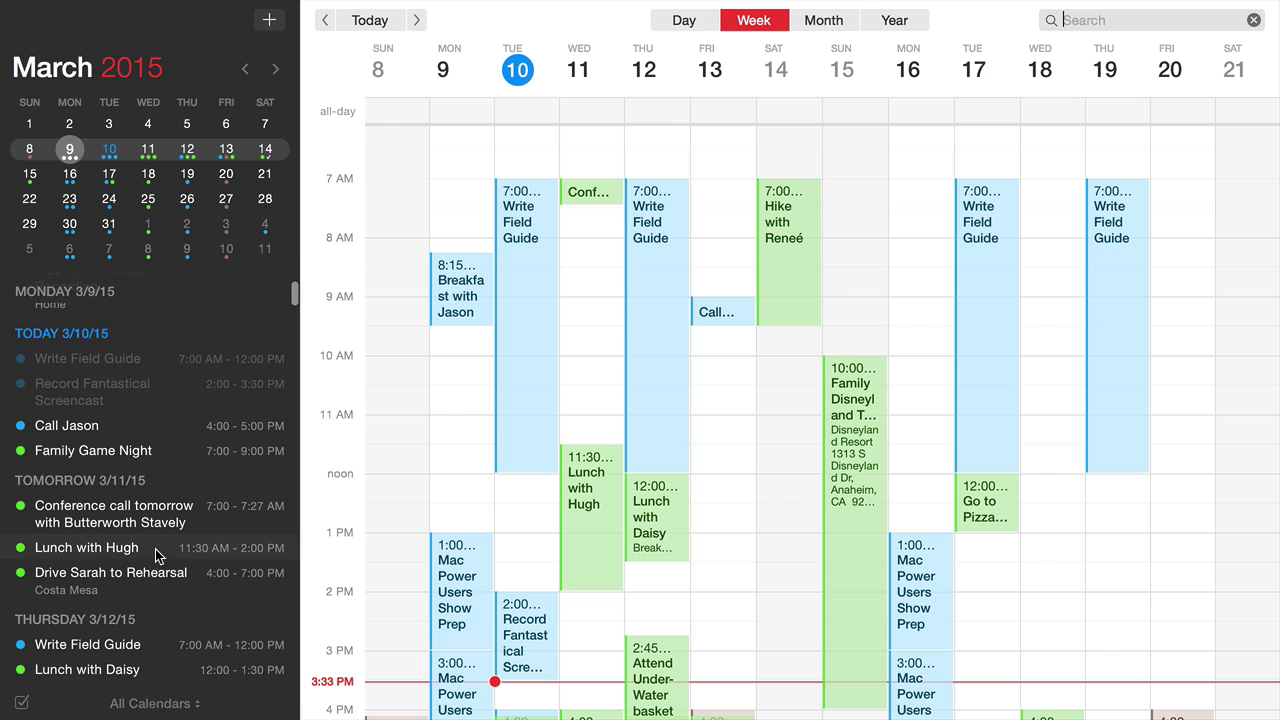
scroll(155, 549, "down", 10)
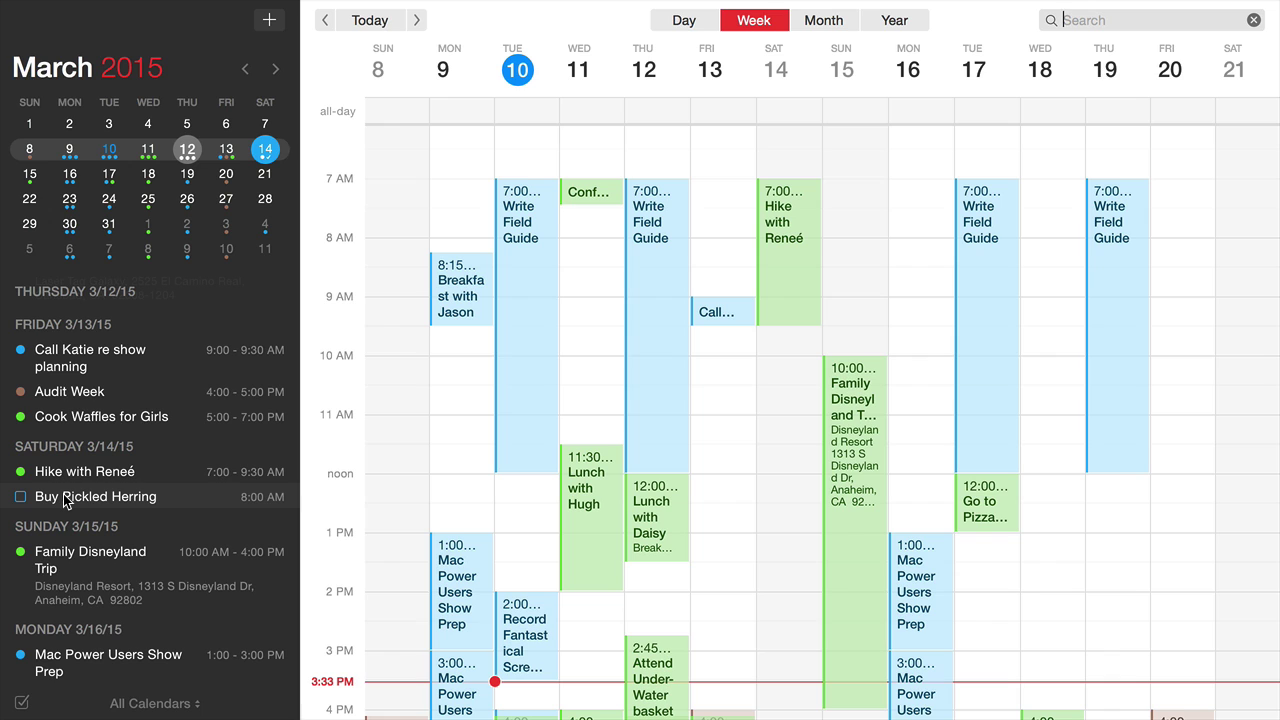
left_click(22, 703)
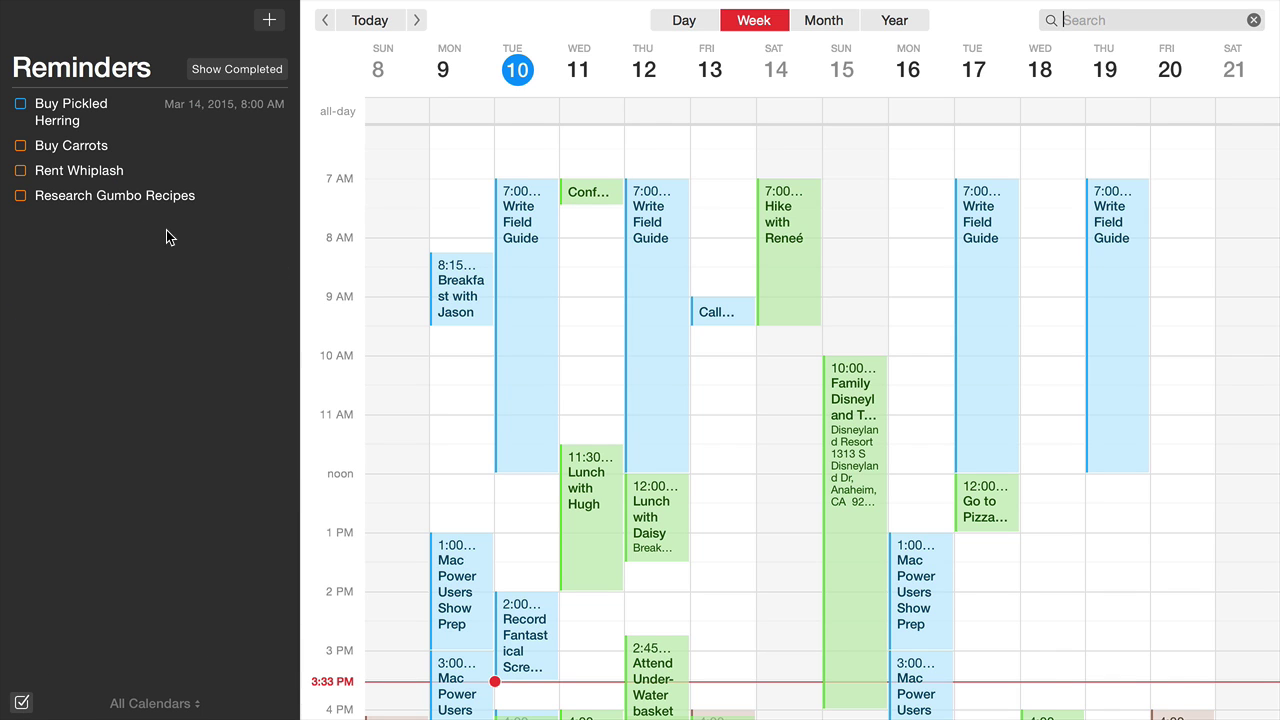
key("super+r")
key("super+f")
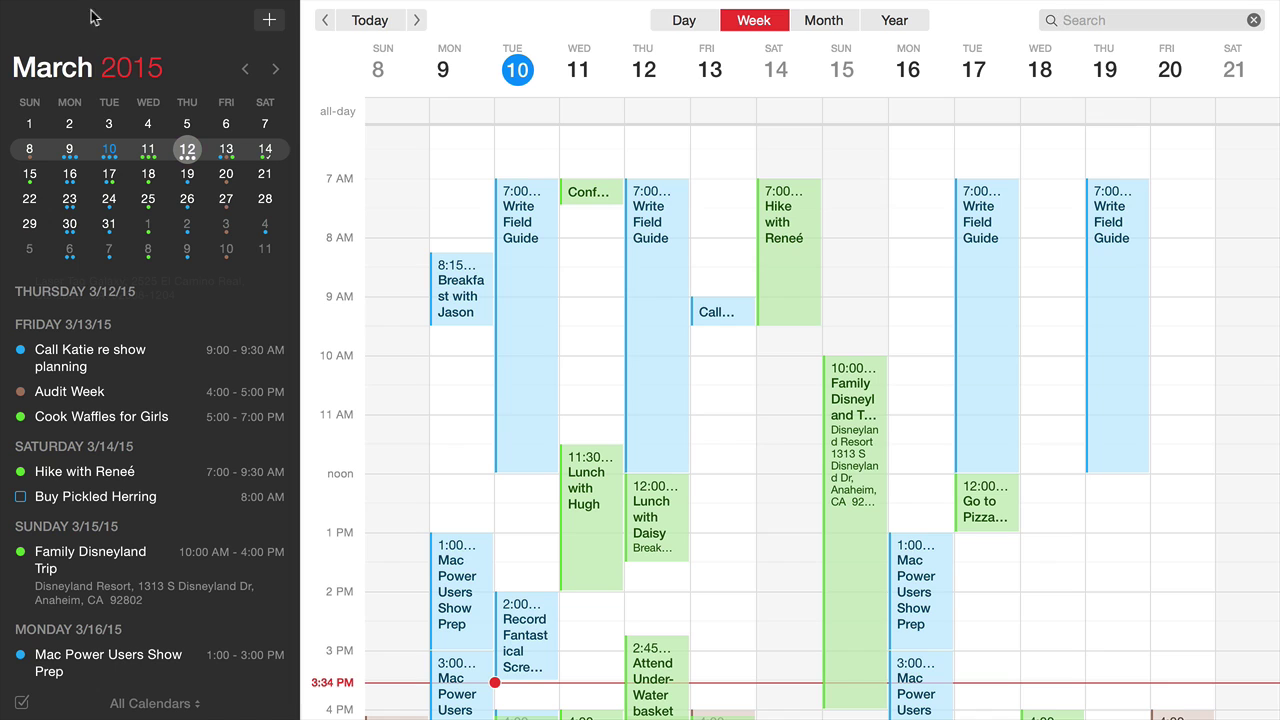
Exit full screen so the March 8–21 calendar sits as a regular window
left_click(55, 30)
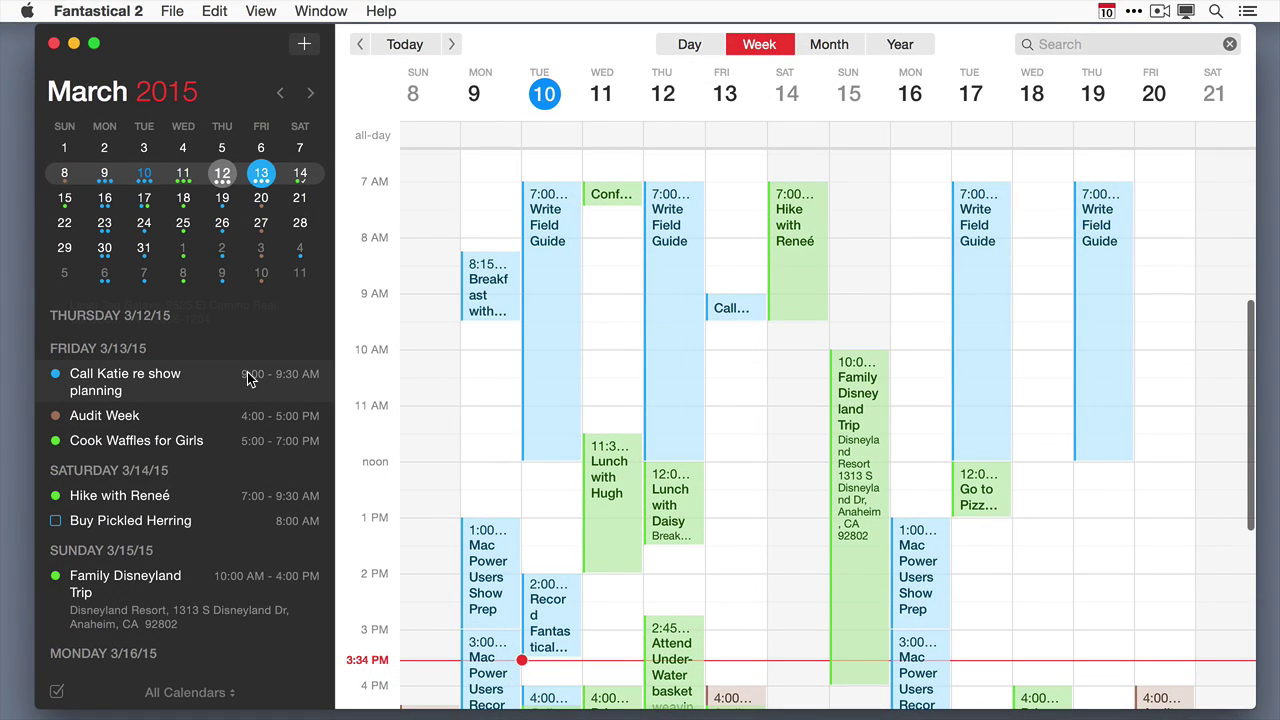